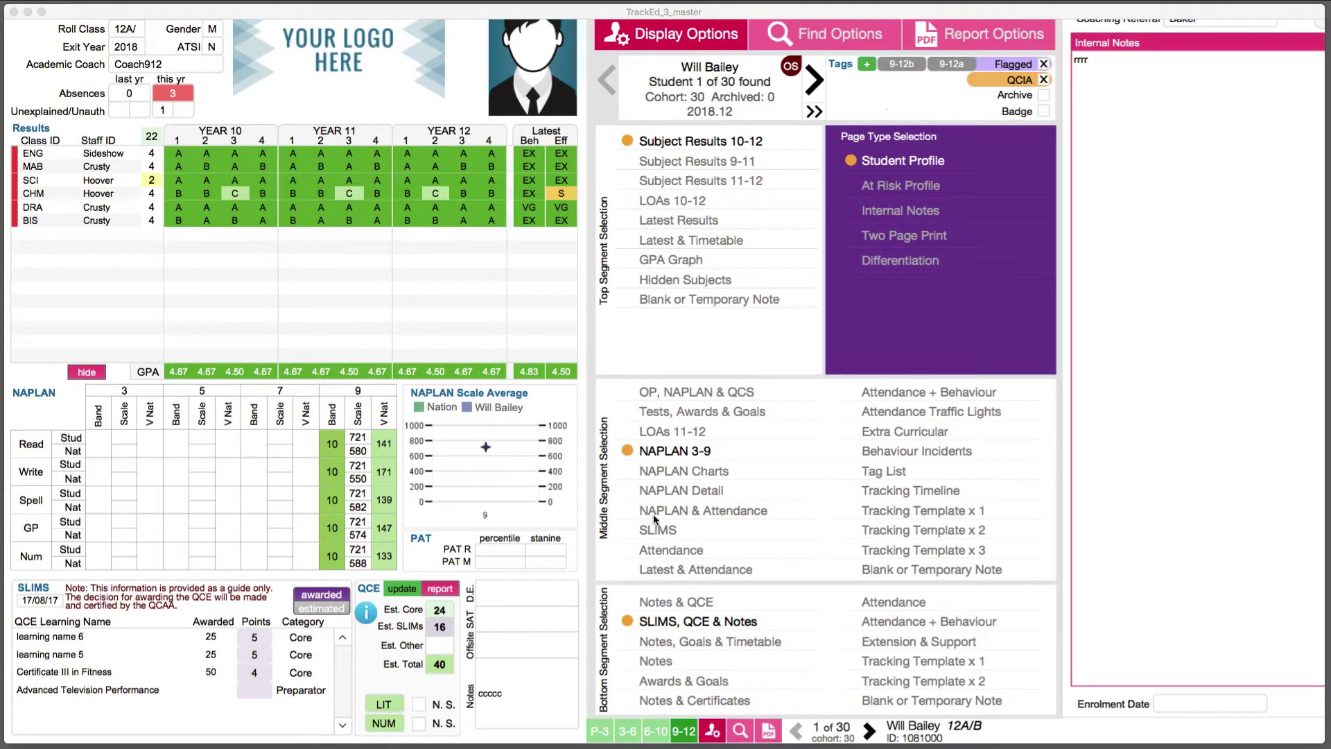
Show Attendance in the profile's middle segment and browse forward to the sixth student of the cohort
left_click(660, 550)
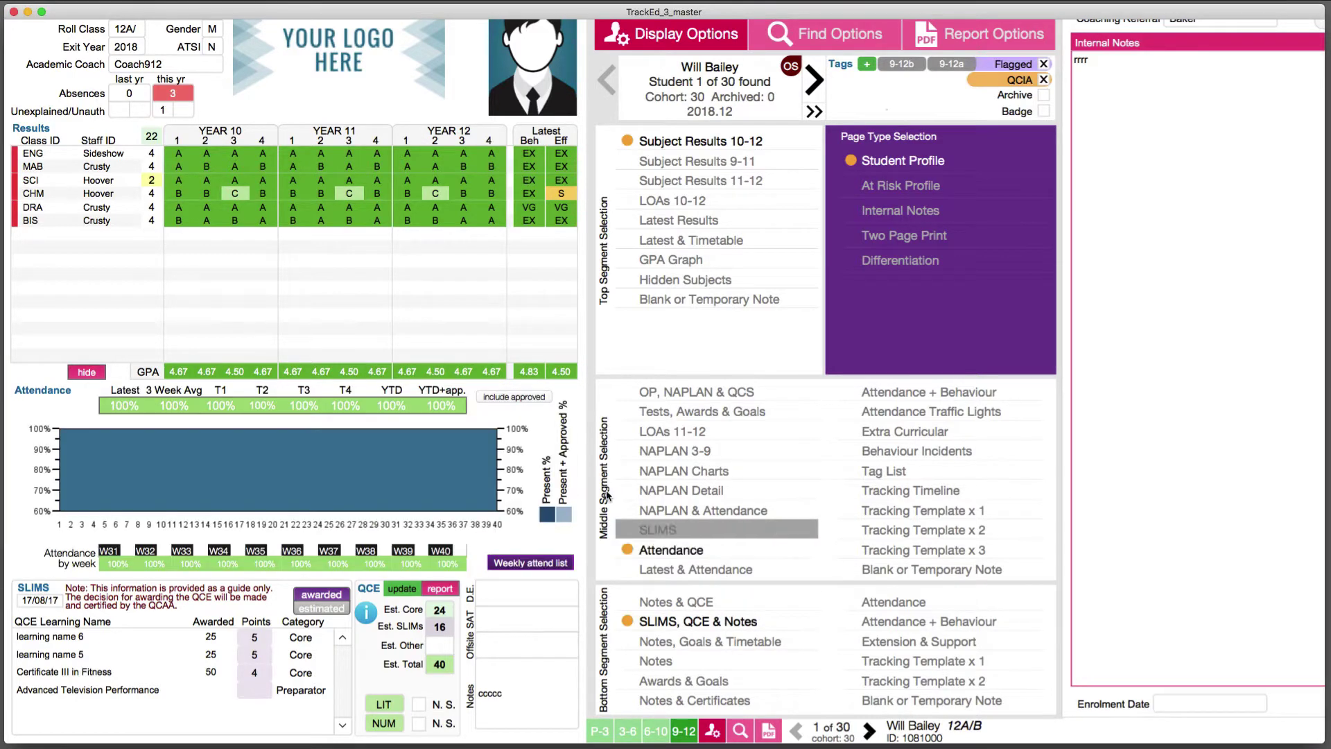
left_click(814, 81)
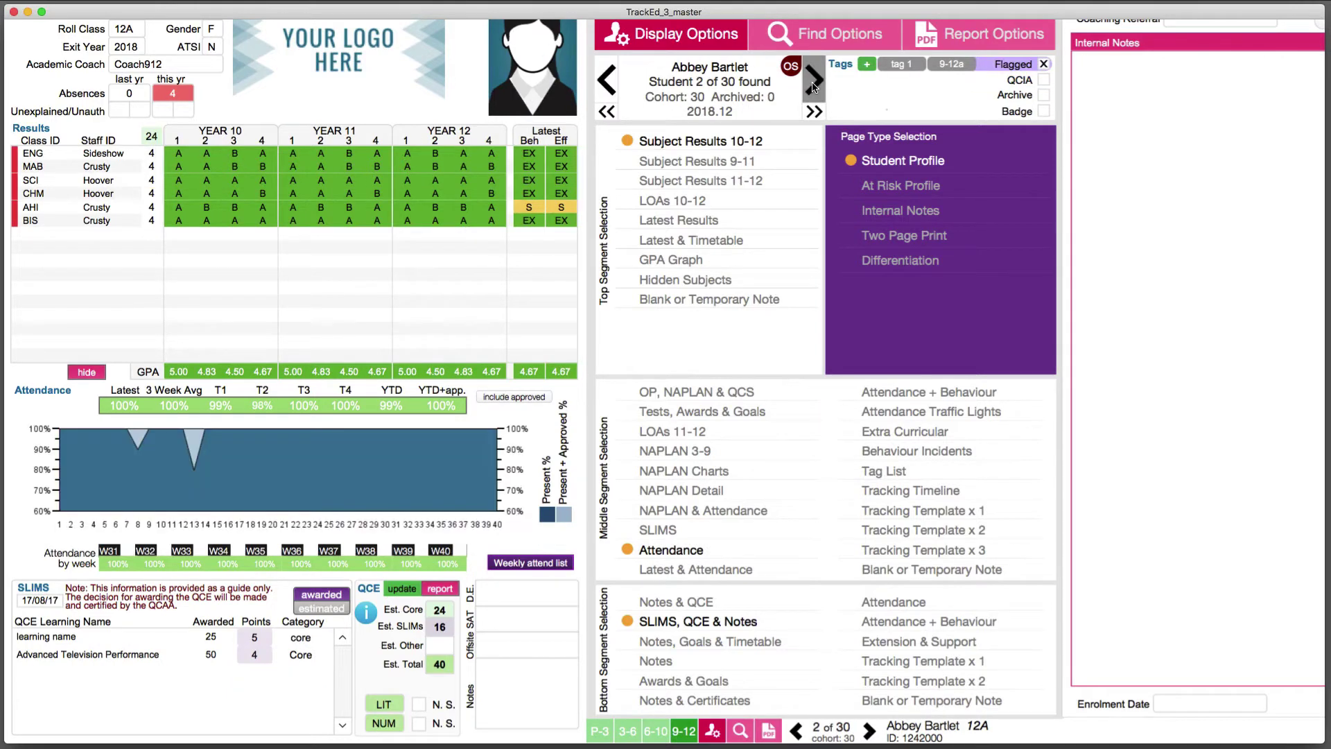
left_click(814, 84)
left_click(814, 83)
left_click(814, 83)
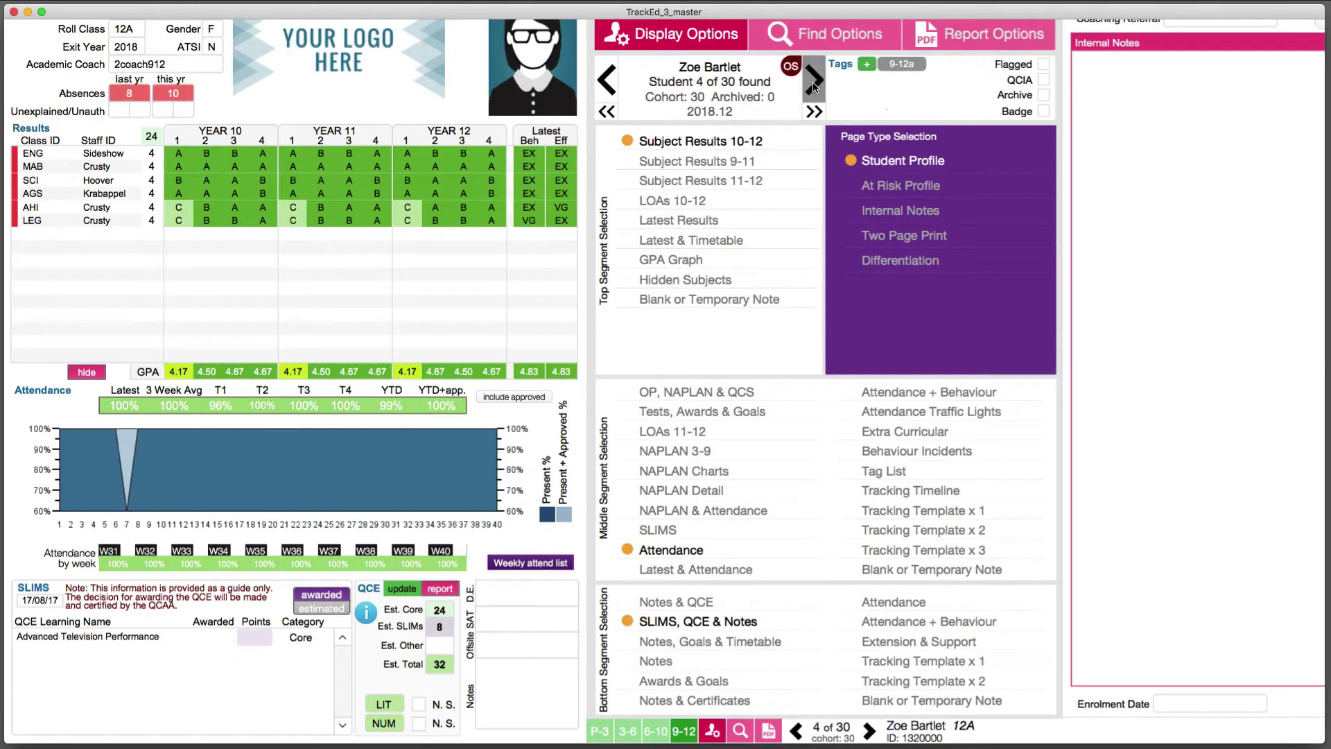
left_click(814, 83)
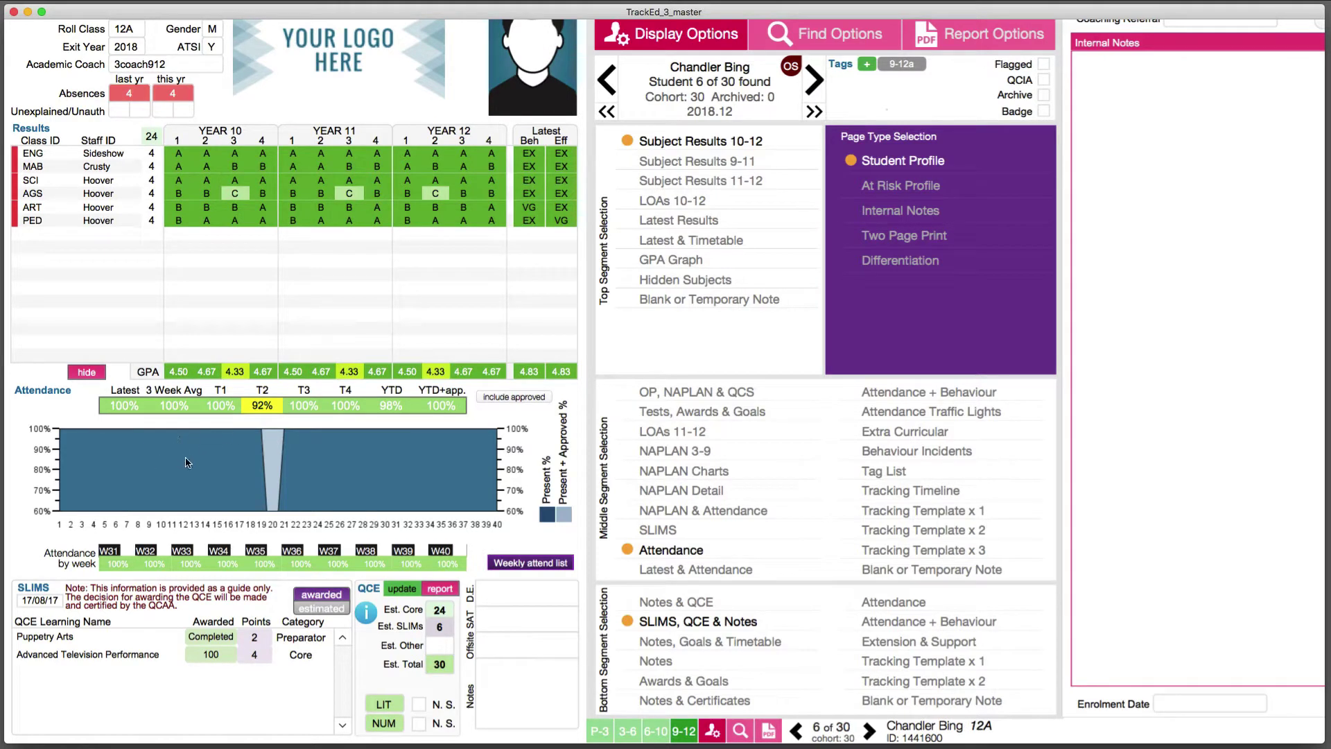
Show Latest & Attendance in the middle segment, followed by Attendance + Behaviour, for the same student
mouse_move(215, 460)
left_click(686, 569)
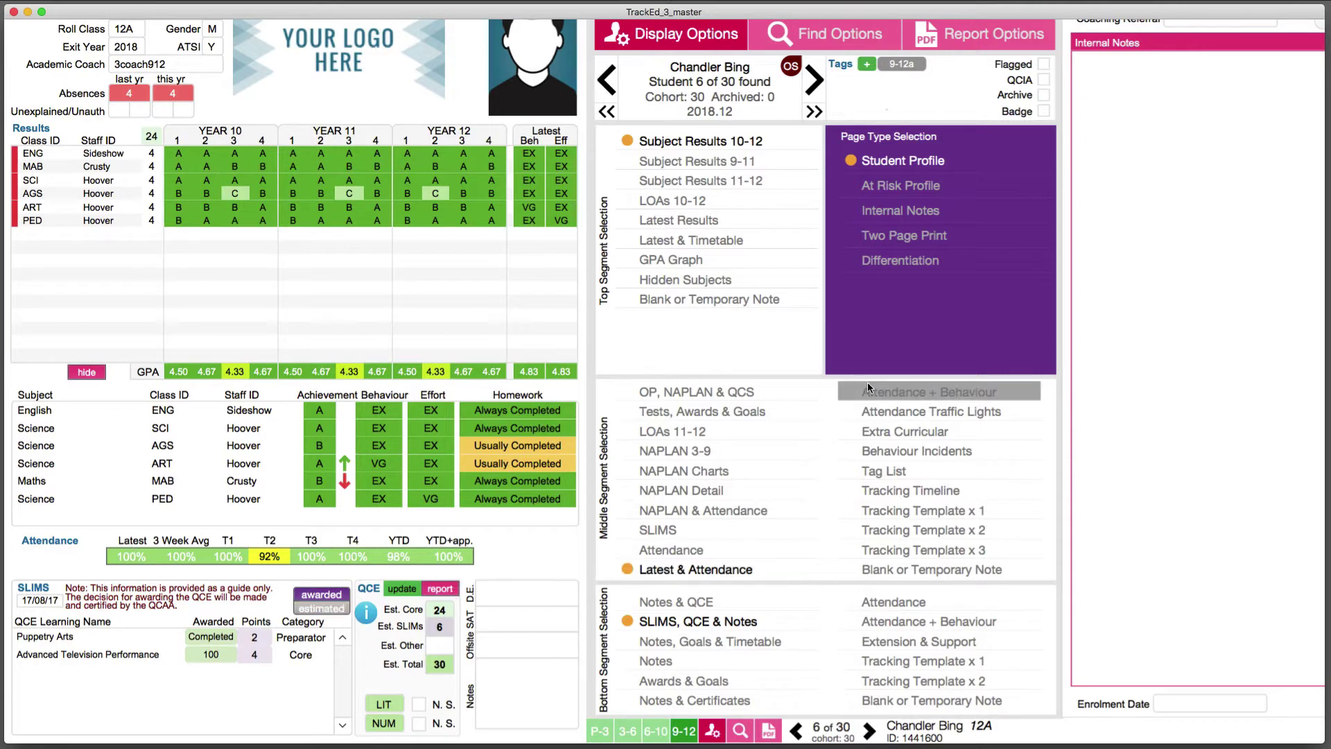
left_click(928, 405)
left_click(929, 393)
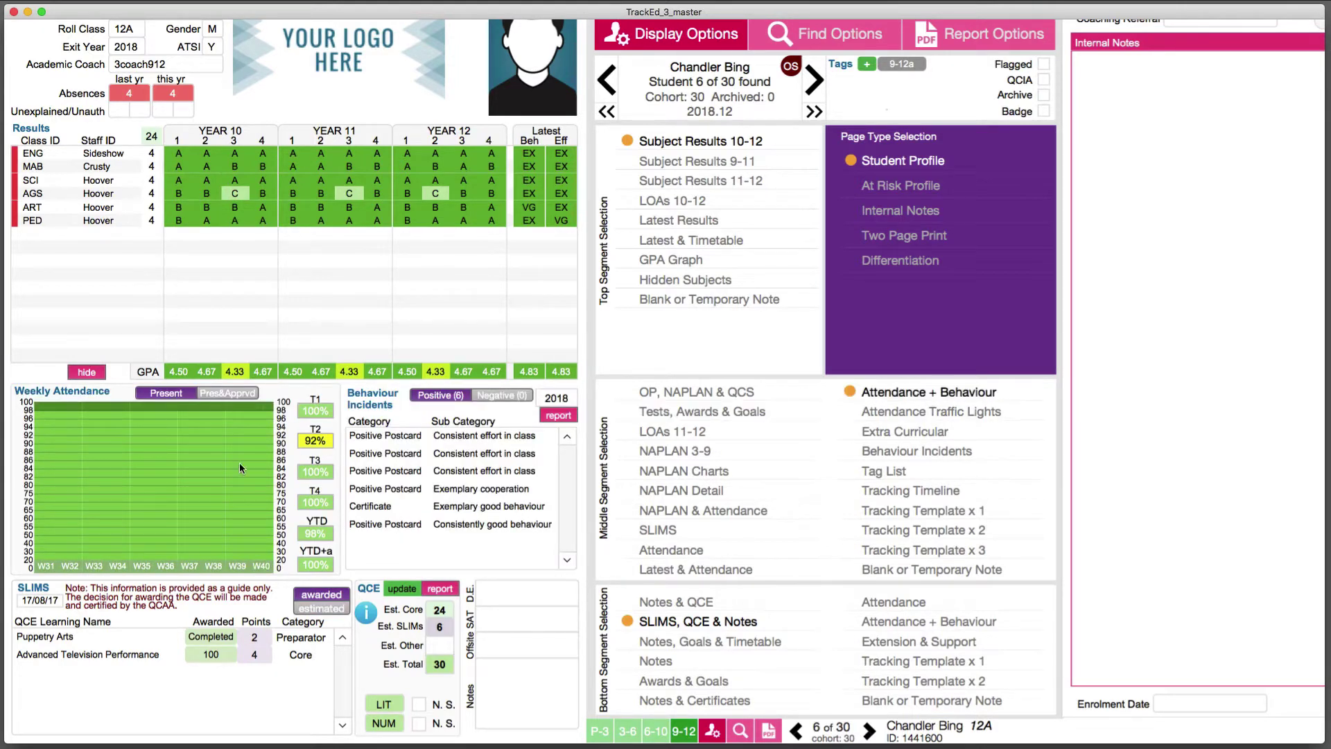
Display Attendance Traffic Lights in the middle segment and browse forward to the ninth student
left_click(900, 411)
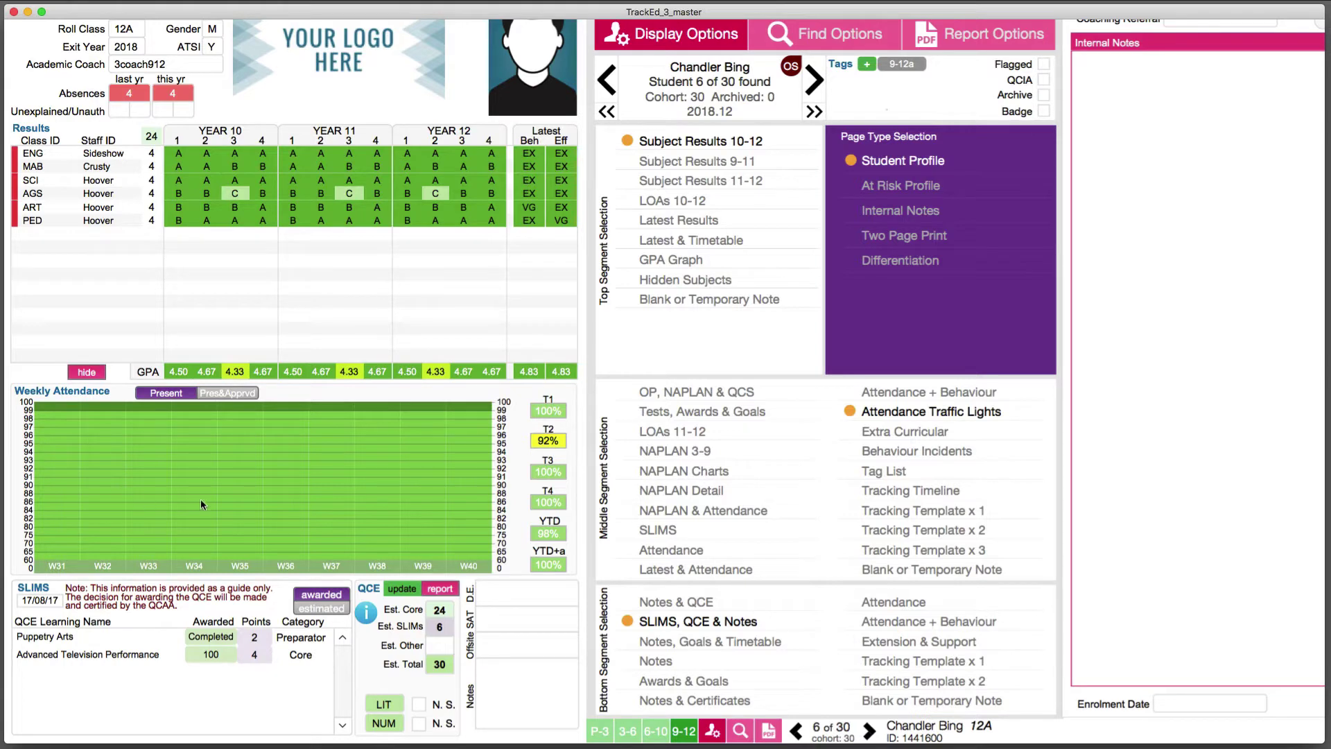
left_click(813, 80)
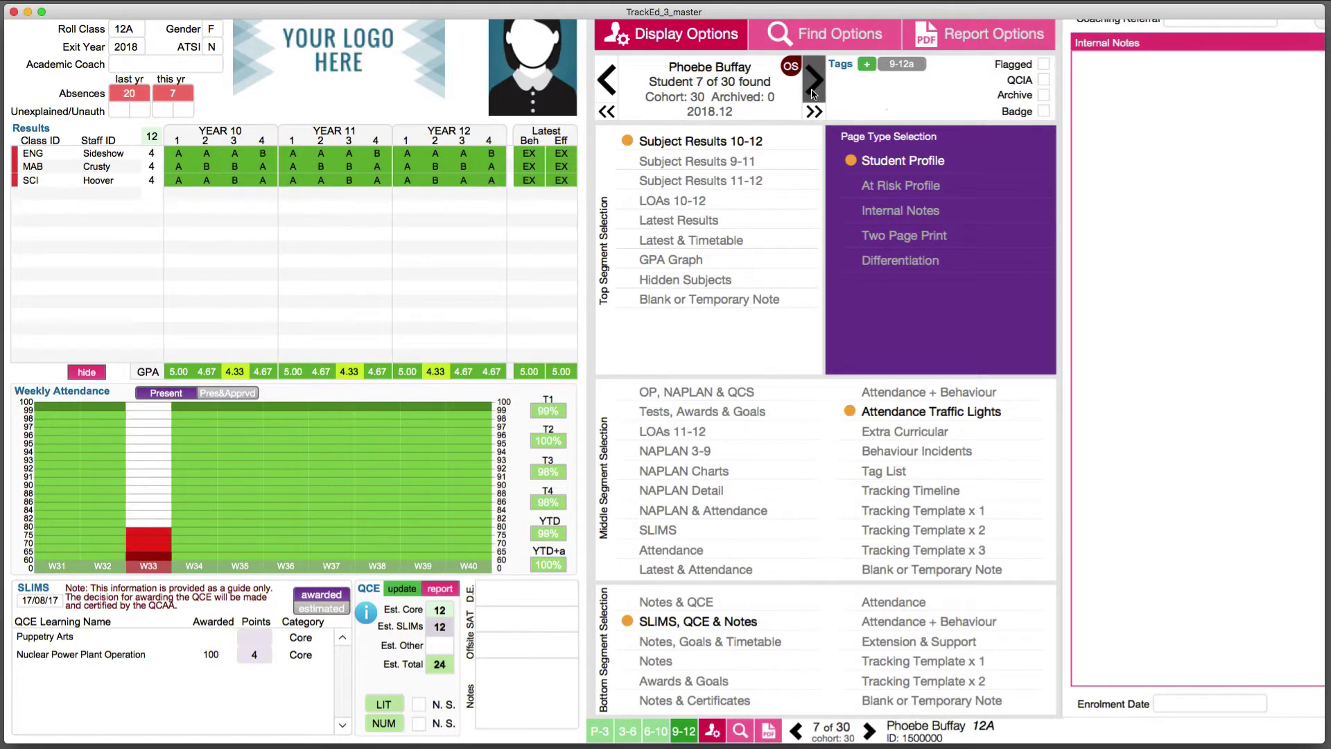
left_click(813, 80)
left_click(813, 80)
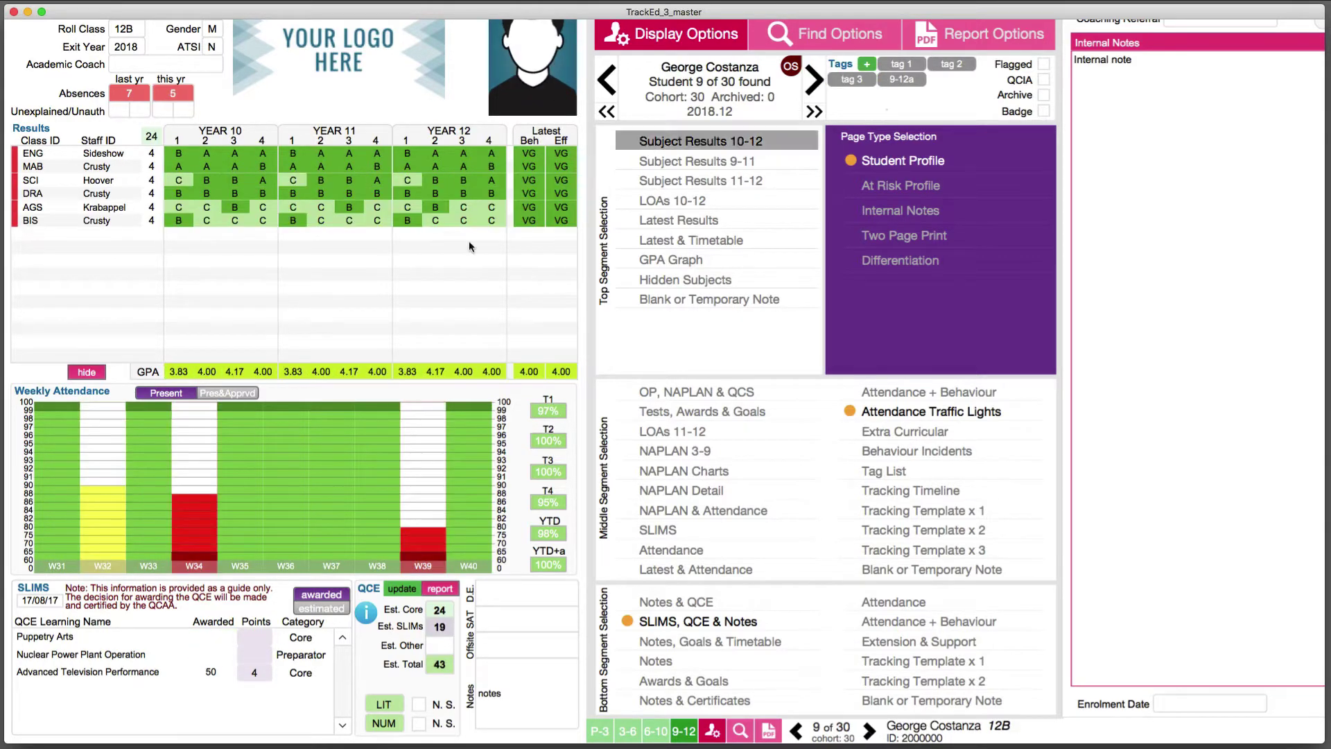
Set the middle segment to Extra Curricular and the bottom segment to Attendance + Behaviour, comparing it with the plain Attendance view
left_click(881, 427)
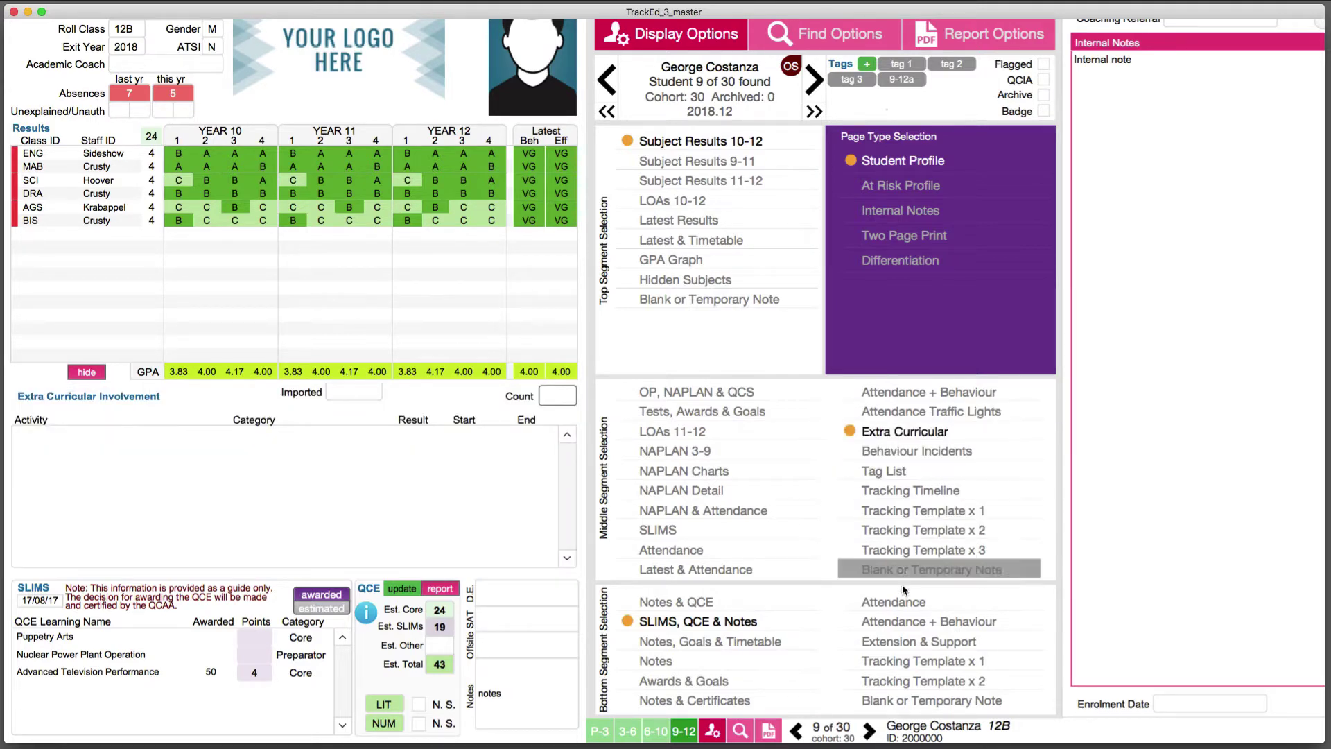
left_click(897, 612)
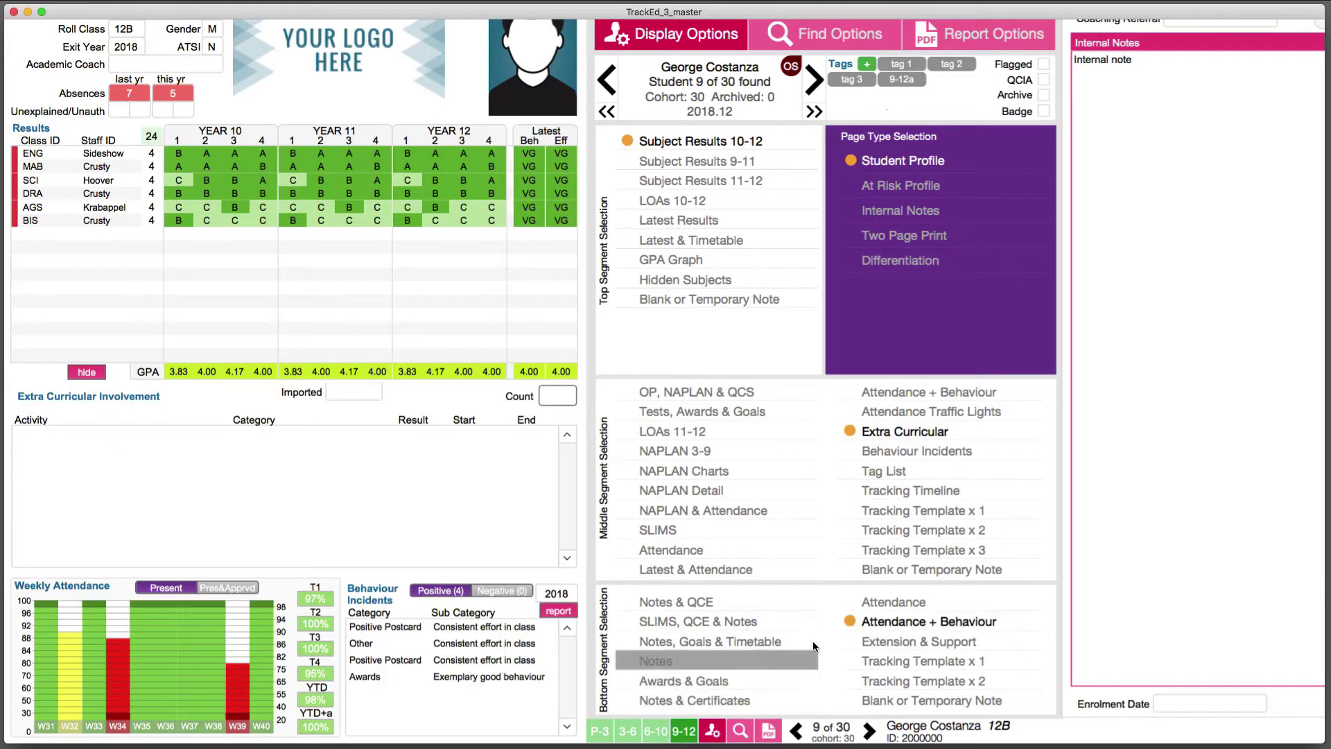
left_click(876, 602)
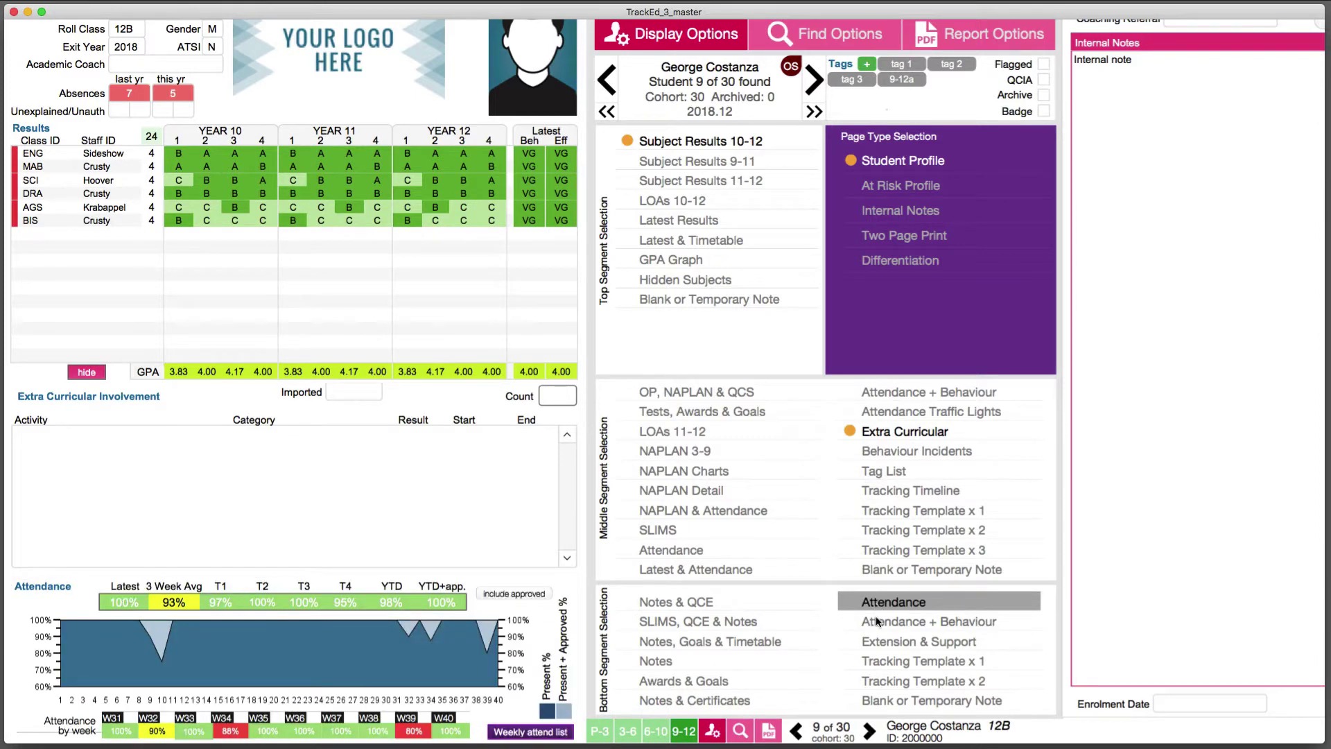
left_click(875, 627)
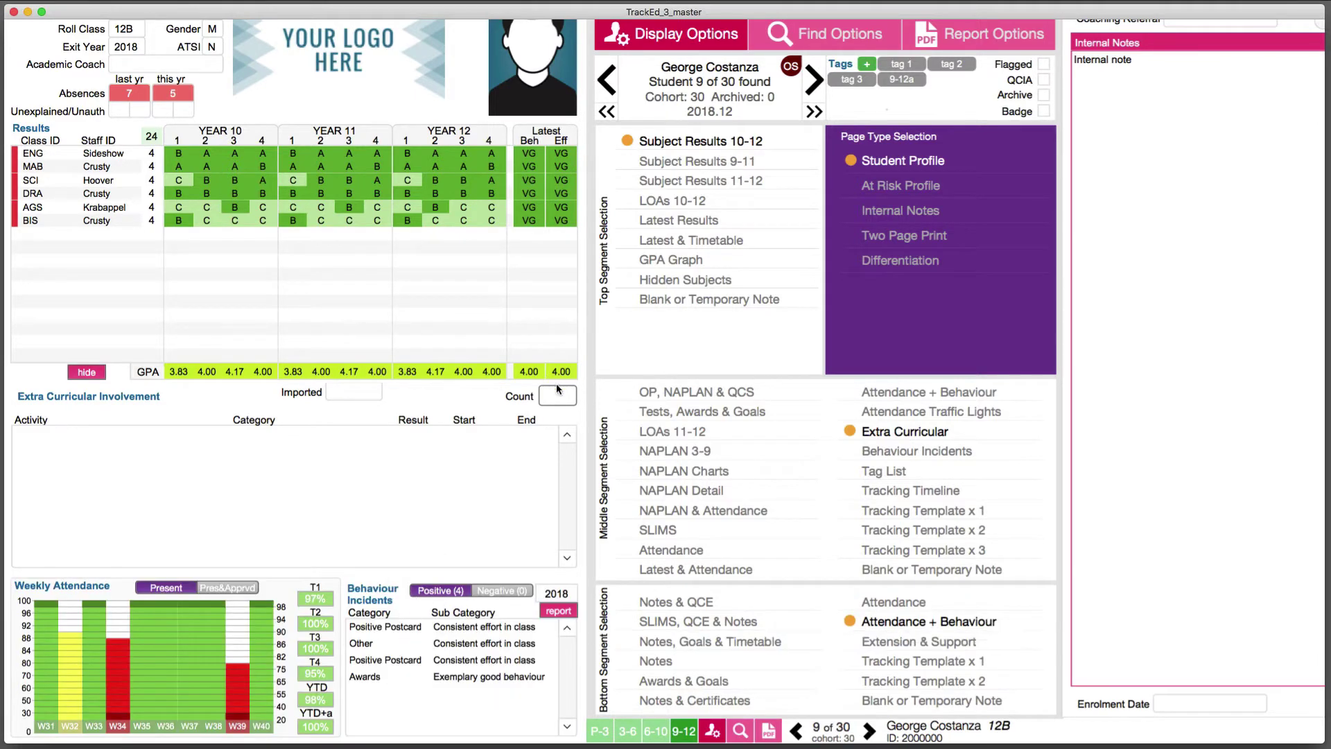
Open the Attendance List Report, look through the students' weekly attendance charts, and close the report
scroll(593, 410, "up", 3)
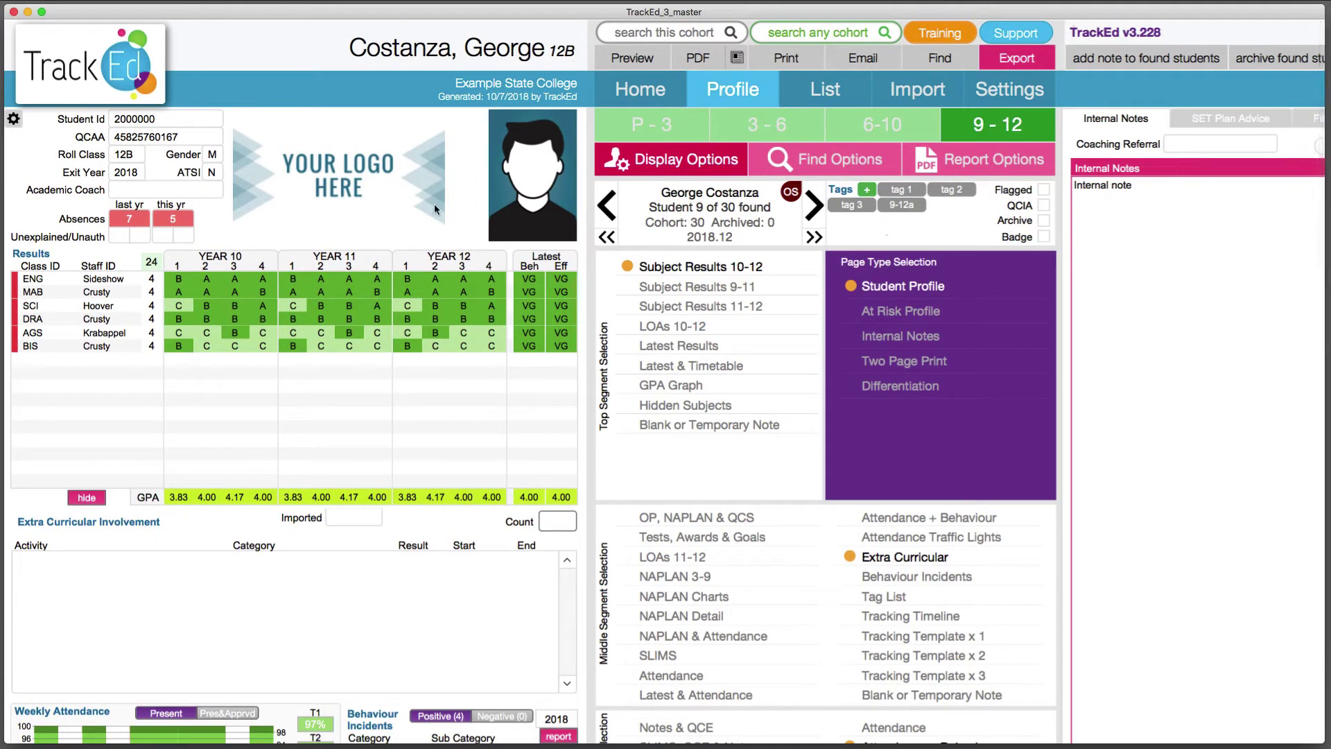
left_click(957, 171)
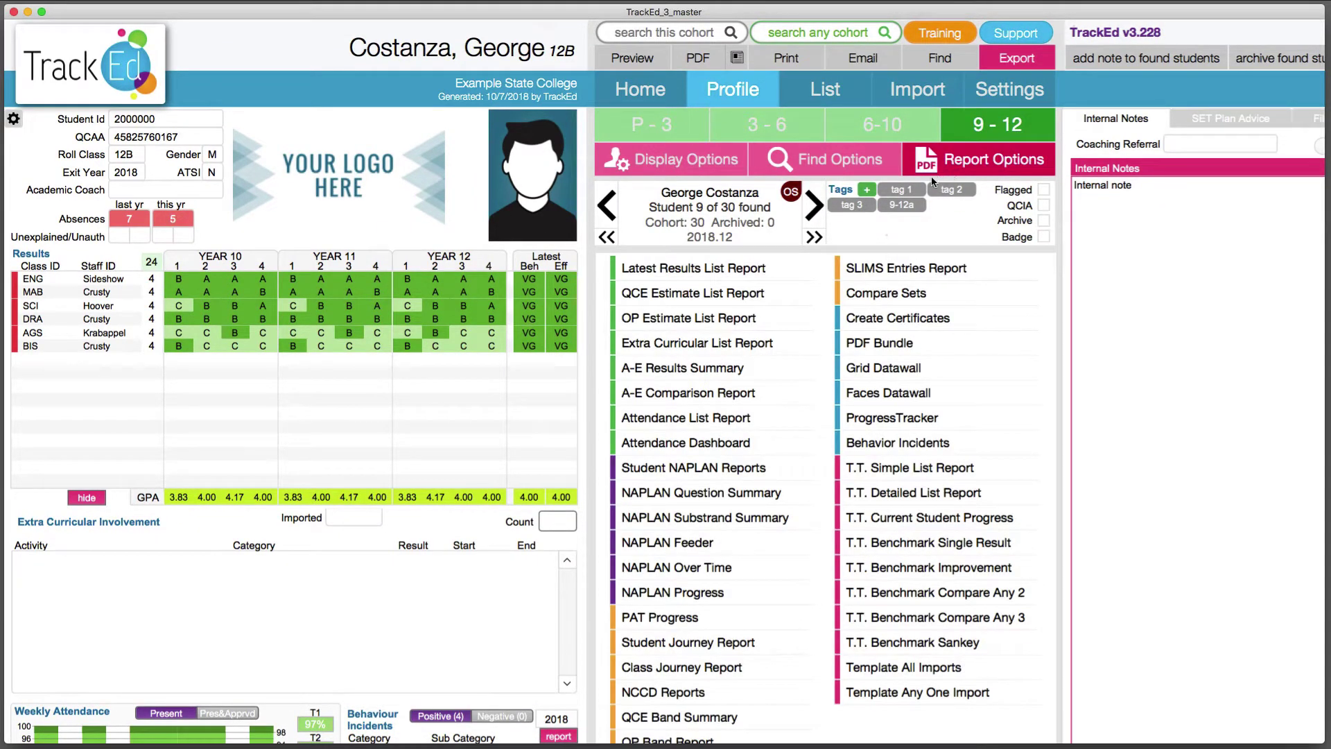
left_click(739, 419)
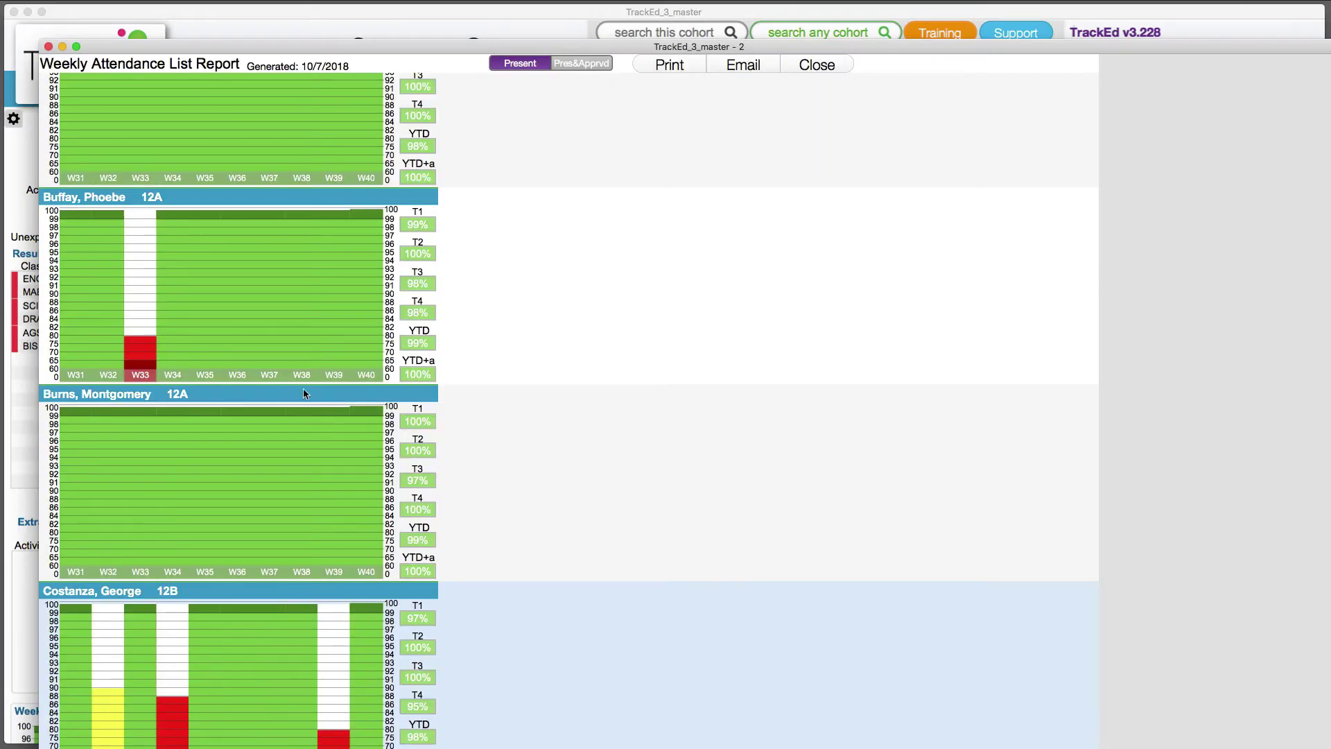
scroll(271, 471, "down", 2)
scroll(271, 471, "down", 5)
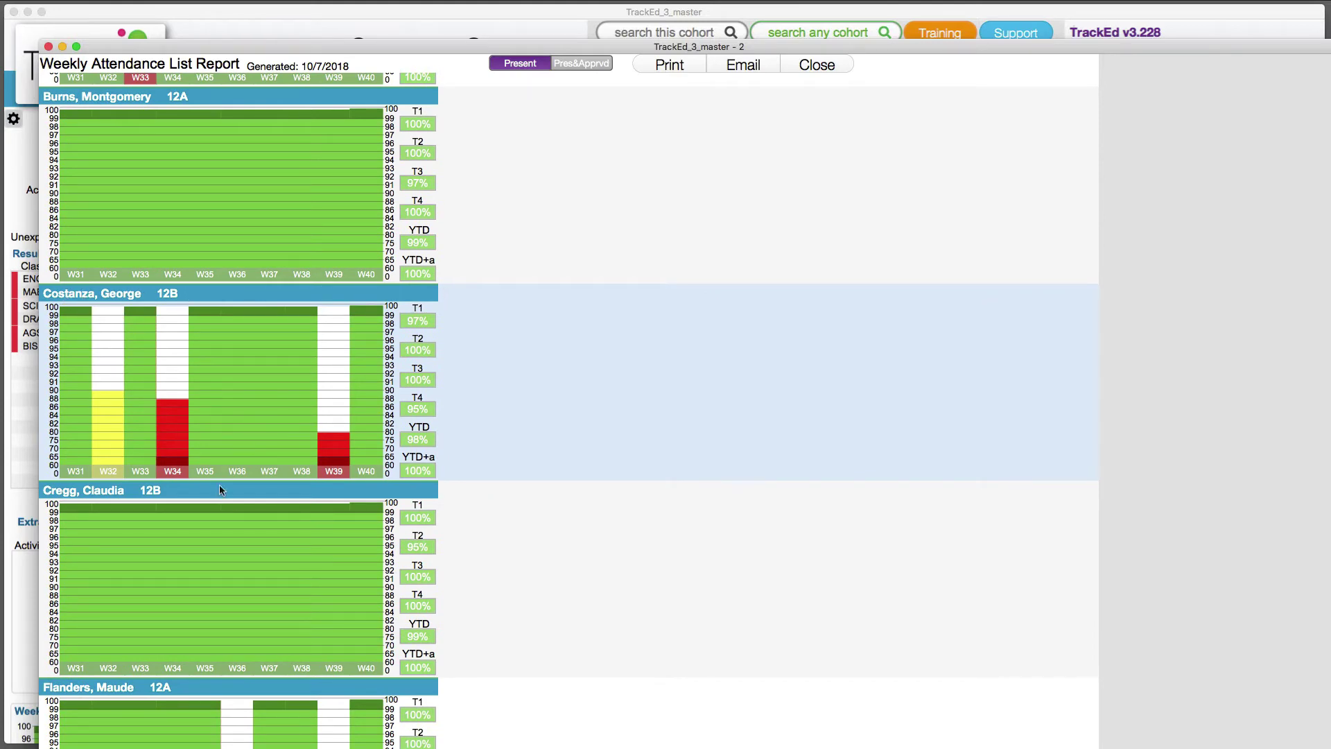
scroll(229, 521, "down", 8)
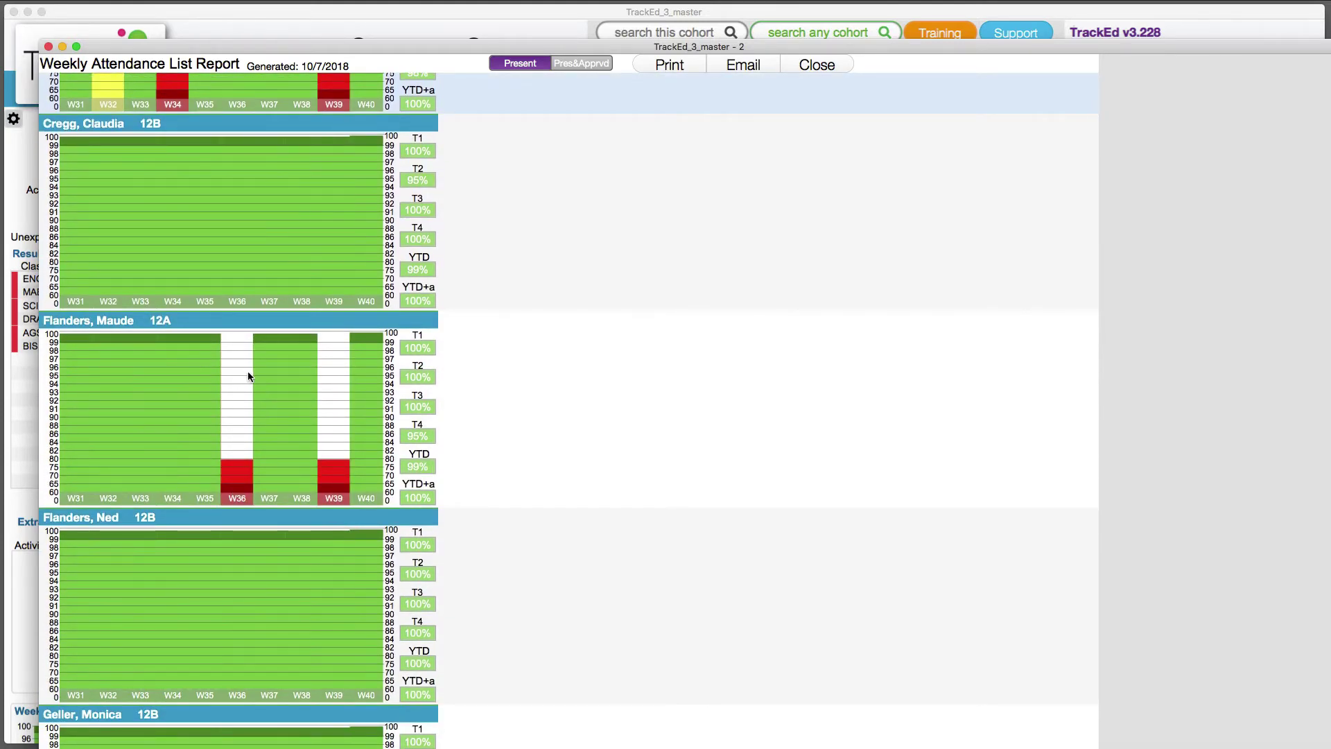
scroll(246, 355, "up", 20)
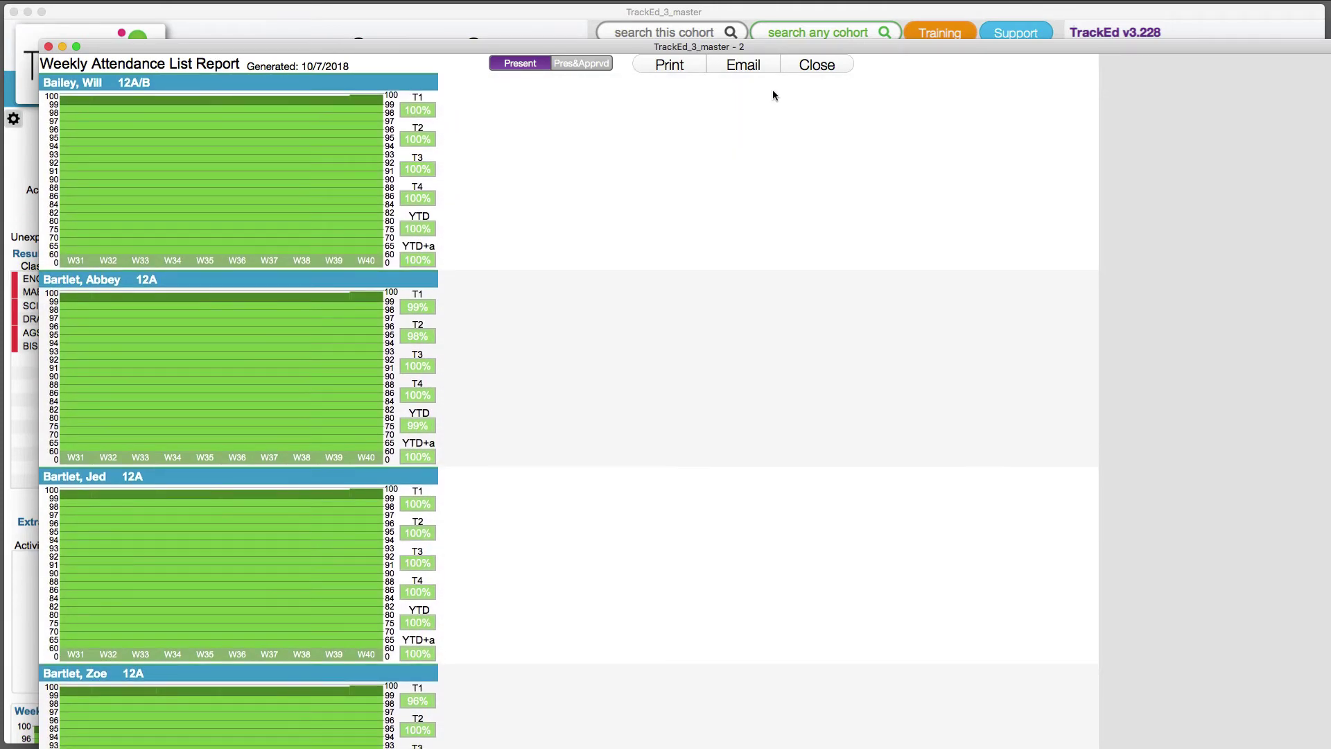
left_click(818, 66)
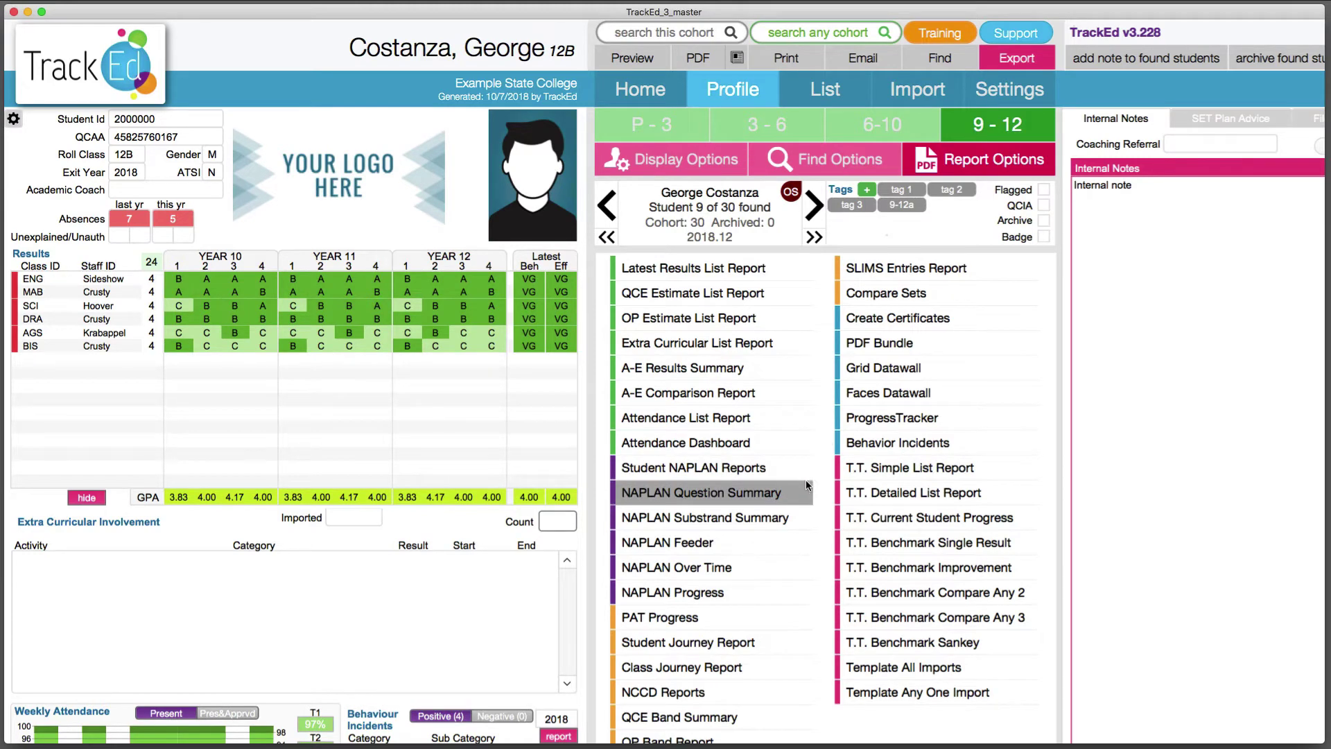
Open the student list and switch it to the Attendance list view
left_click(848, 94)
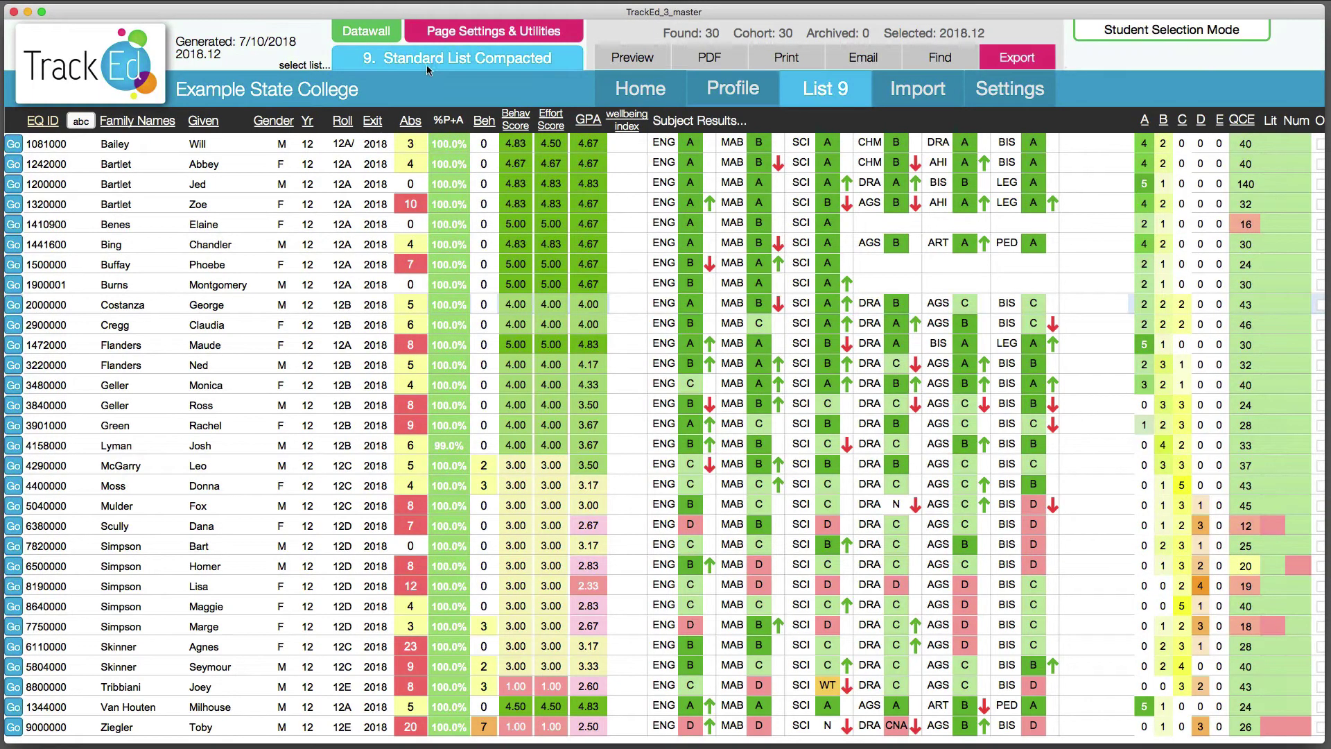
left_click(428, 62)
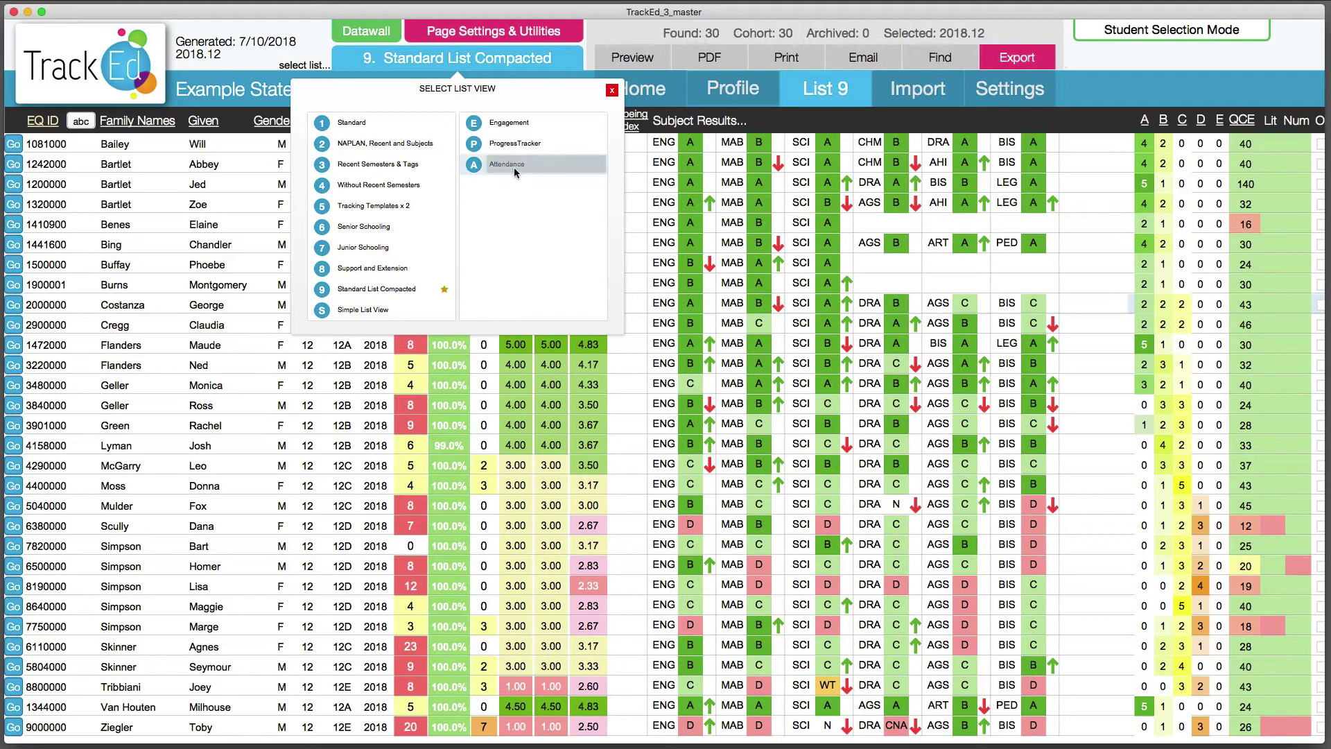
left_click(516, 172)
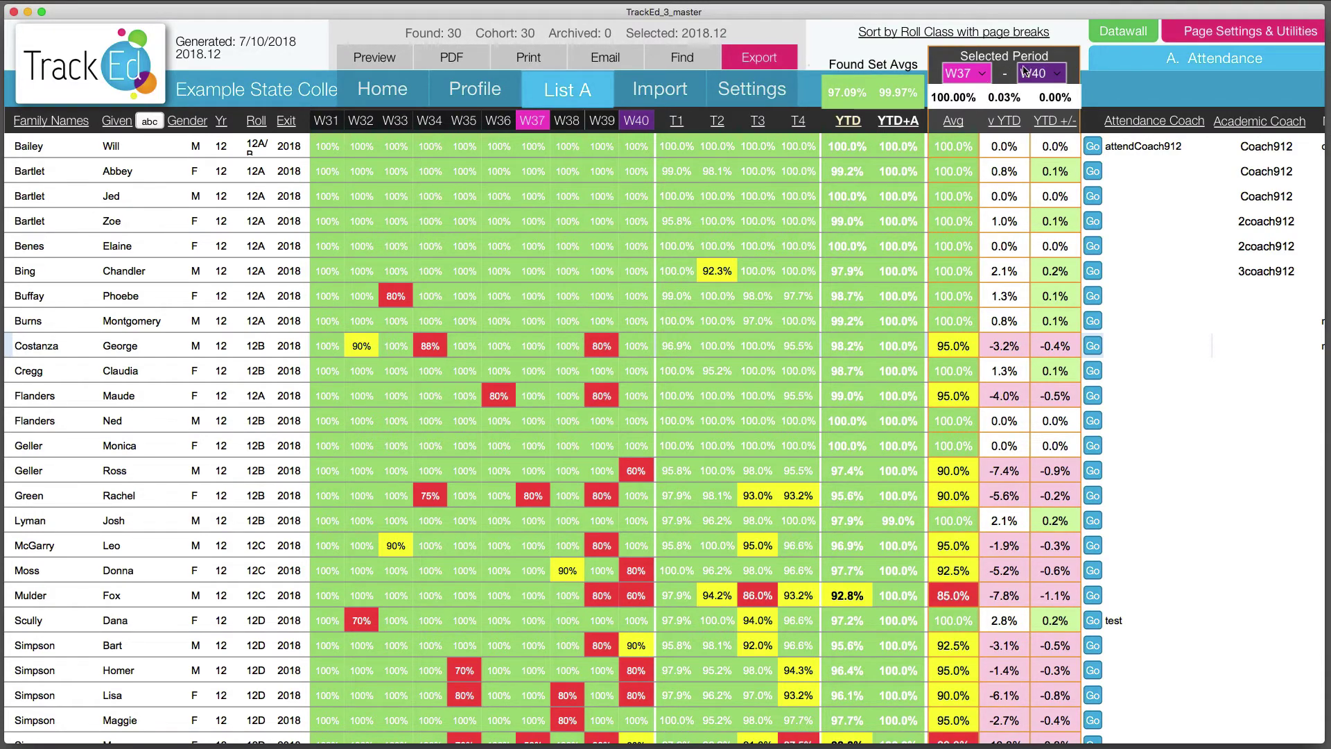
Keep W37 as the selected period's starting week and sort the students by YTD +/- from highest to lowest
left_click(973, 77)
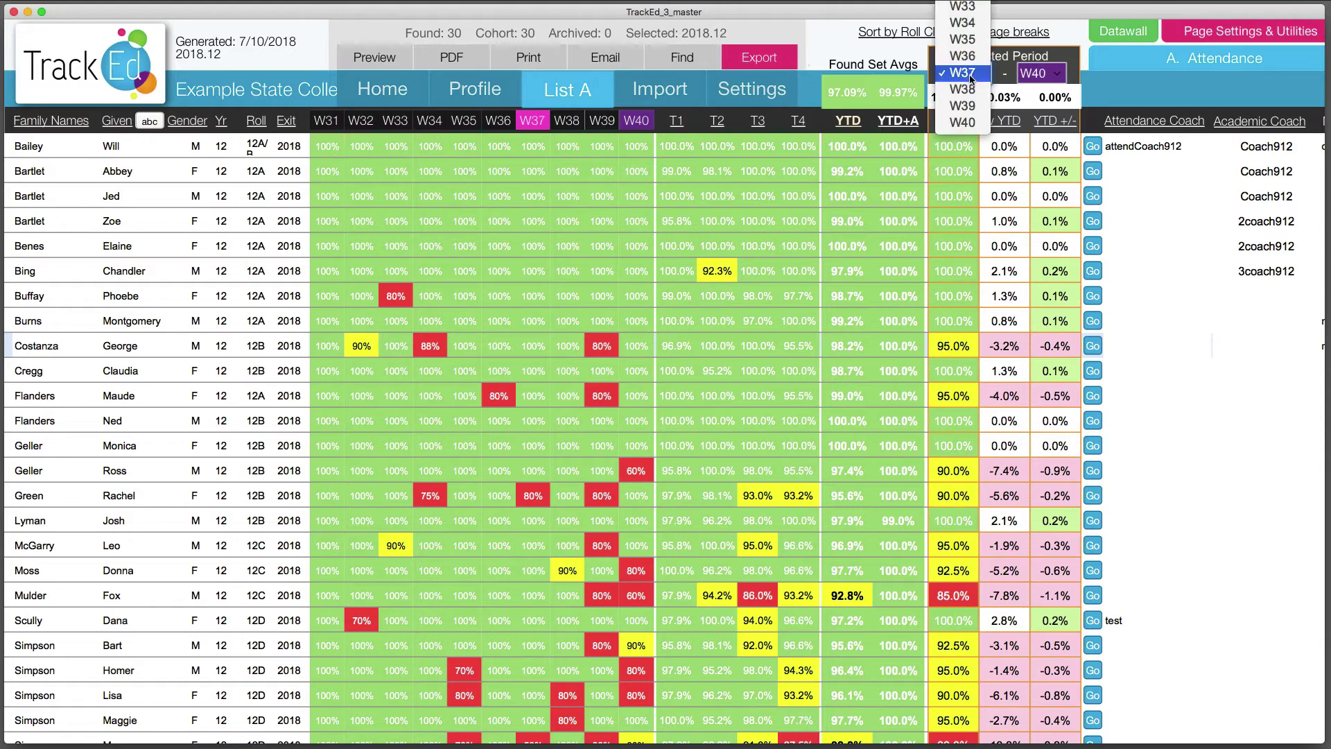
left_click(973, 75)
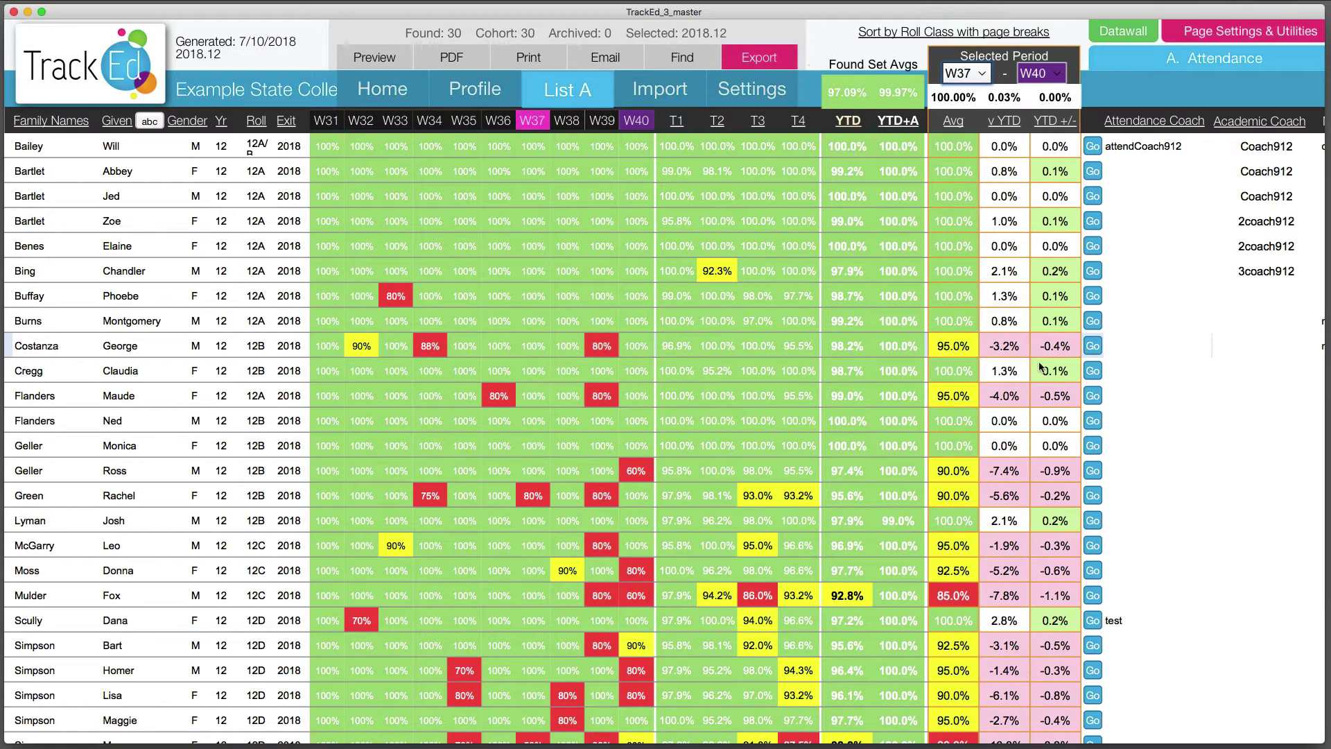
left_click(1053, 130)
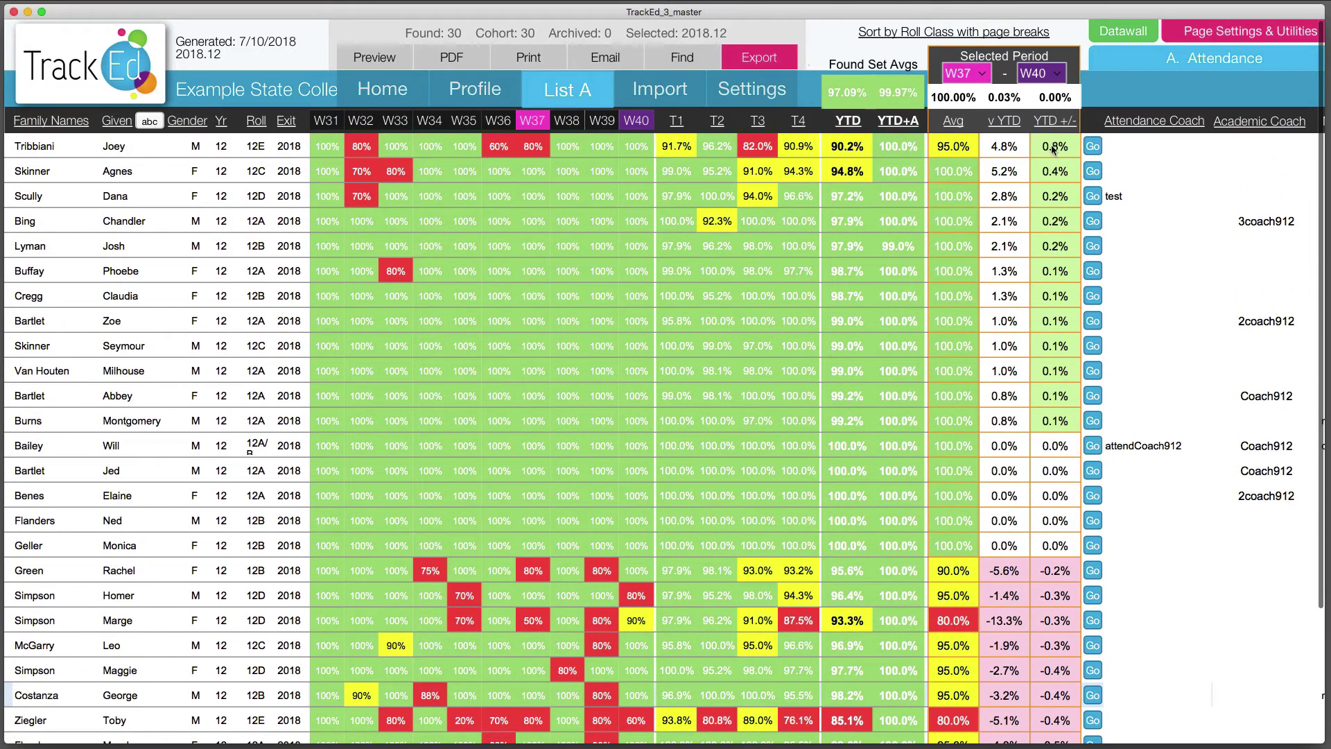
scroll(1052, 326, "down", 5)
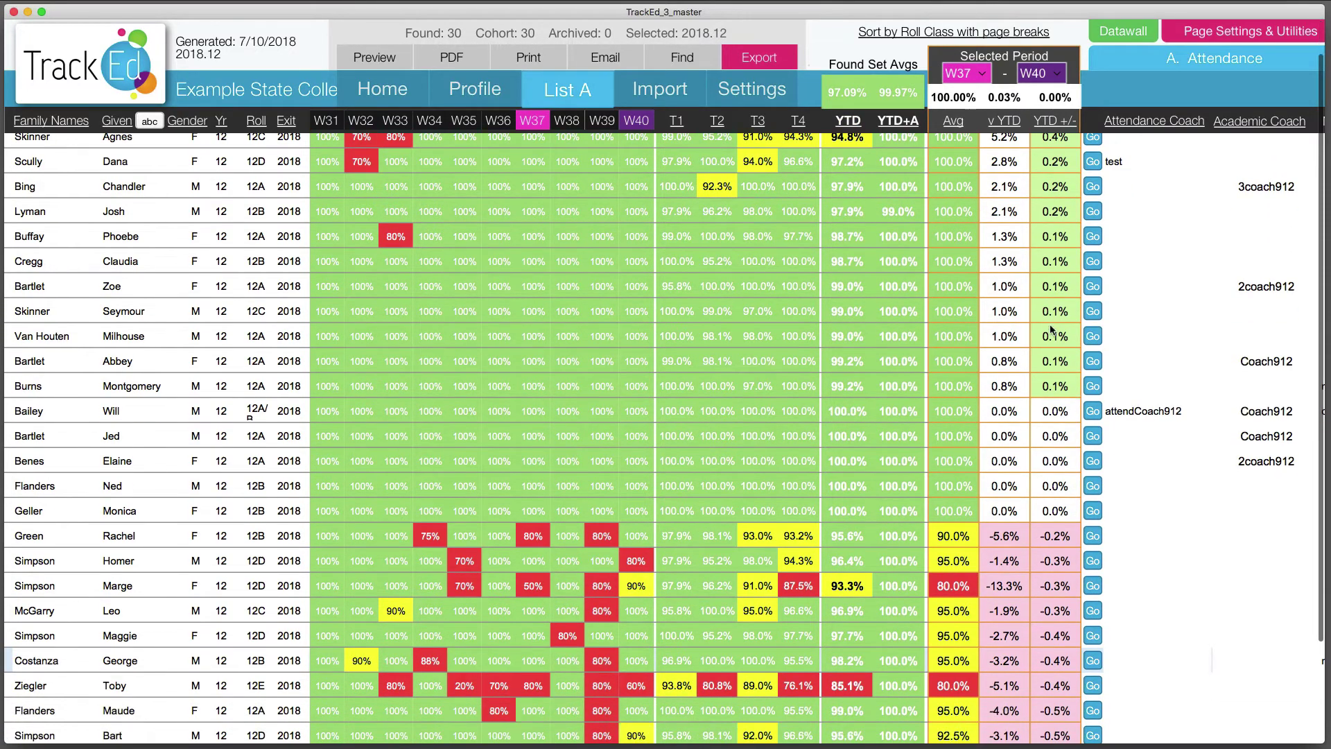
scroll(1068, 693, "up", 5)
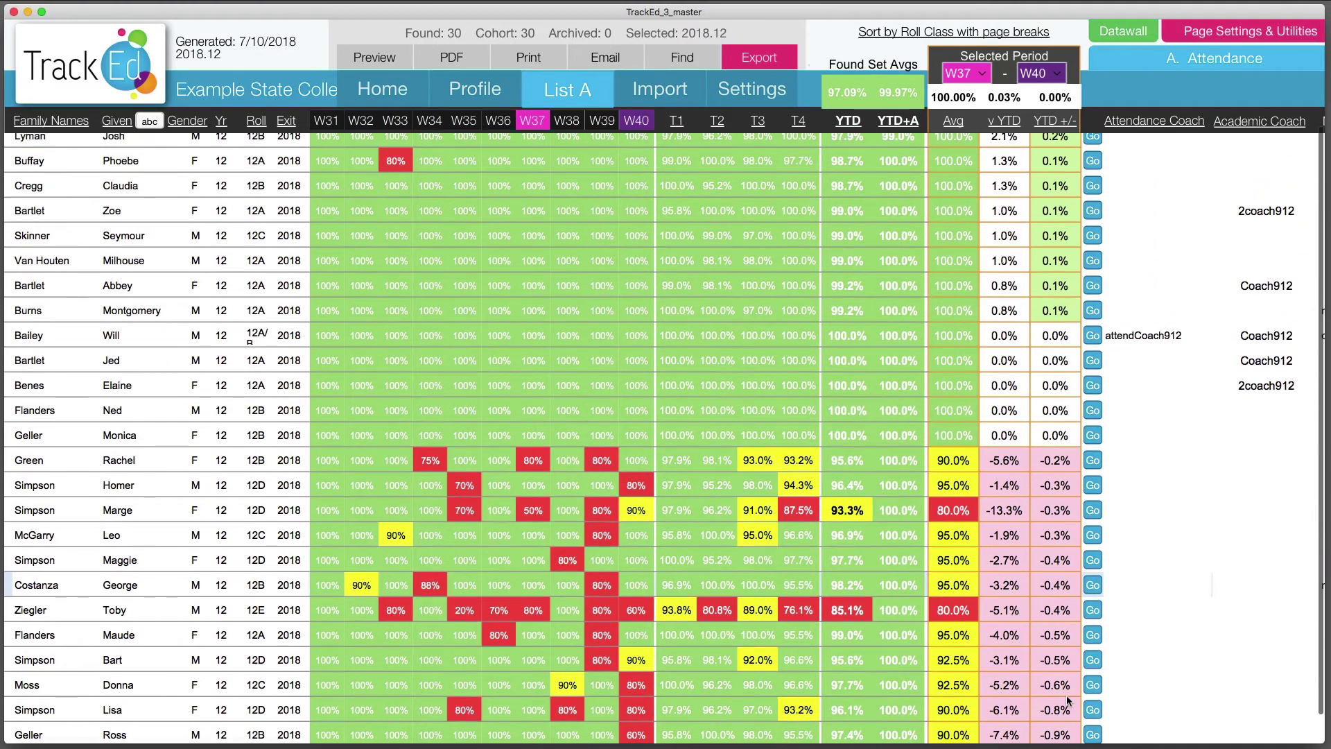
Check the Attendance Coach choices for the first listed student, leaving the field empty
scroll(1148, 168, "right", 5)
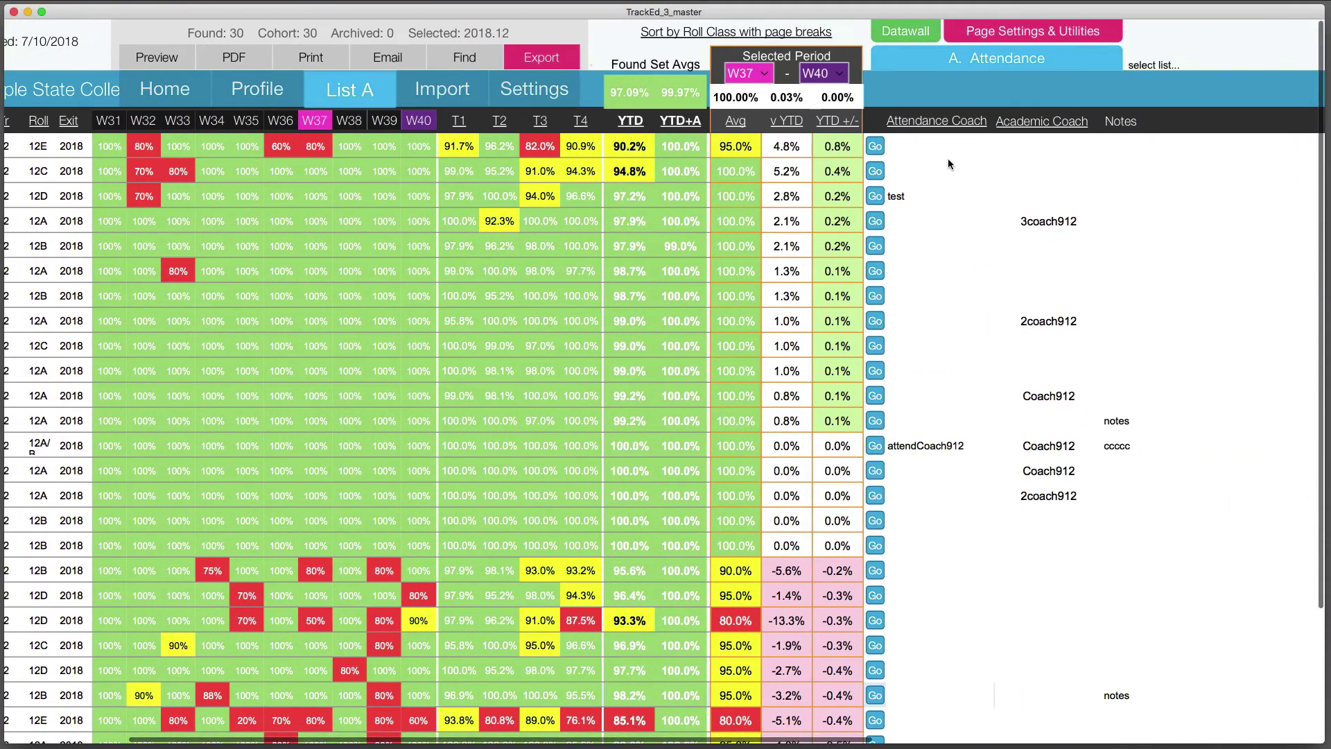
left_click(933, 142)
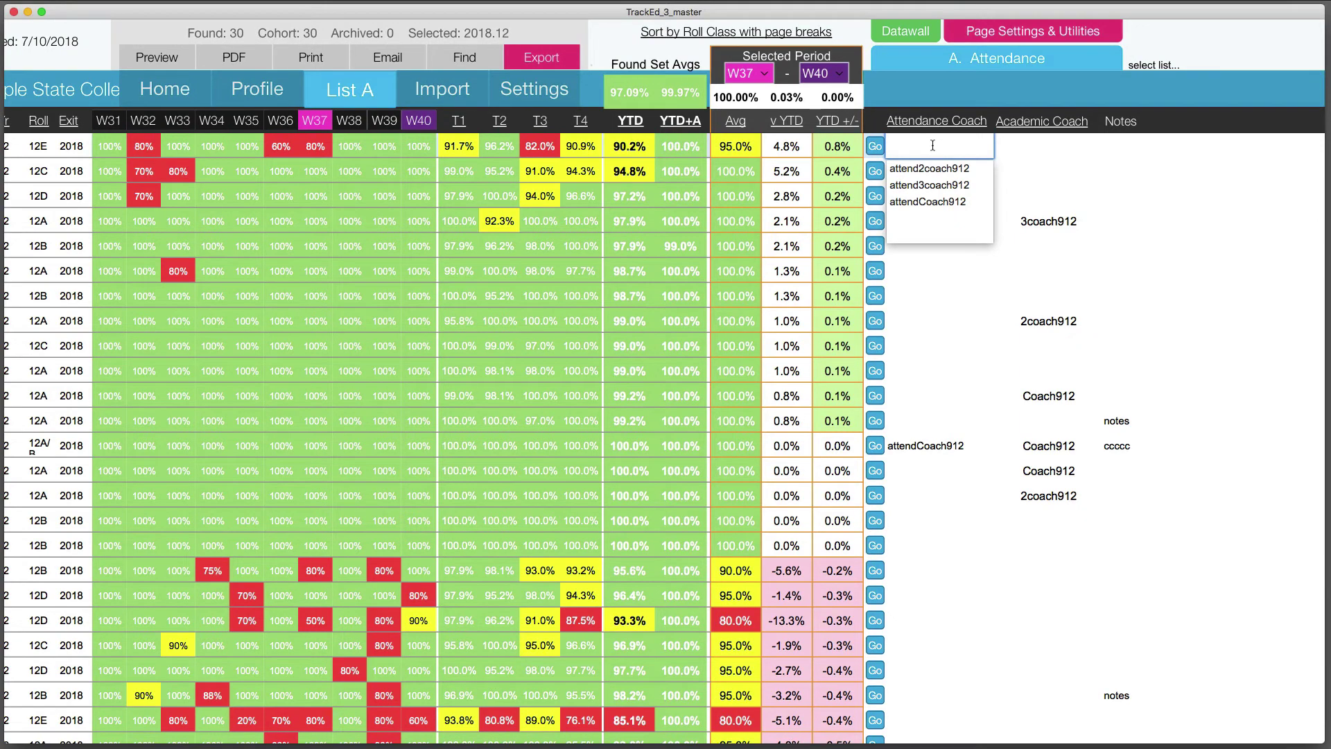
left_click(937, 105)
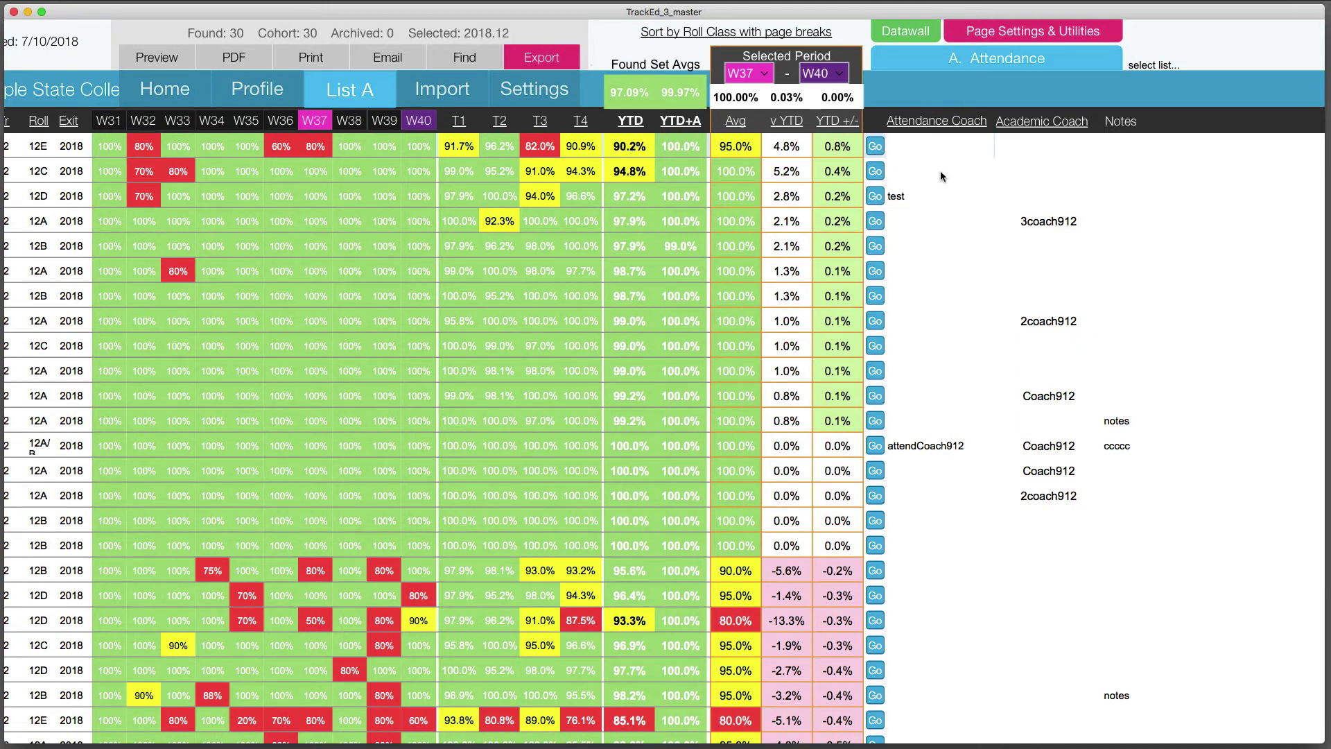
scroll(430, 234, "left", 5)
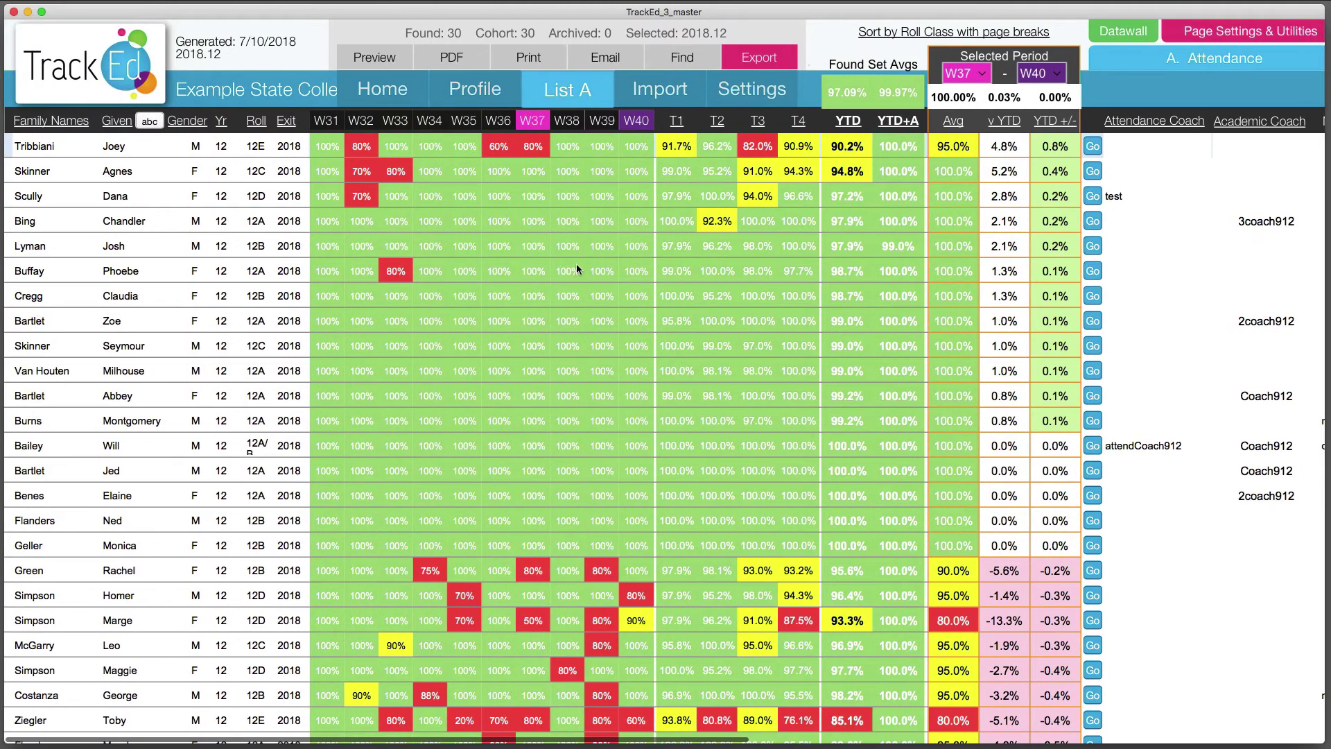
Hide the student names and apply the Bands color scheme to the attendance list
left_click(1233, 34)
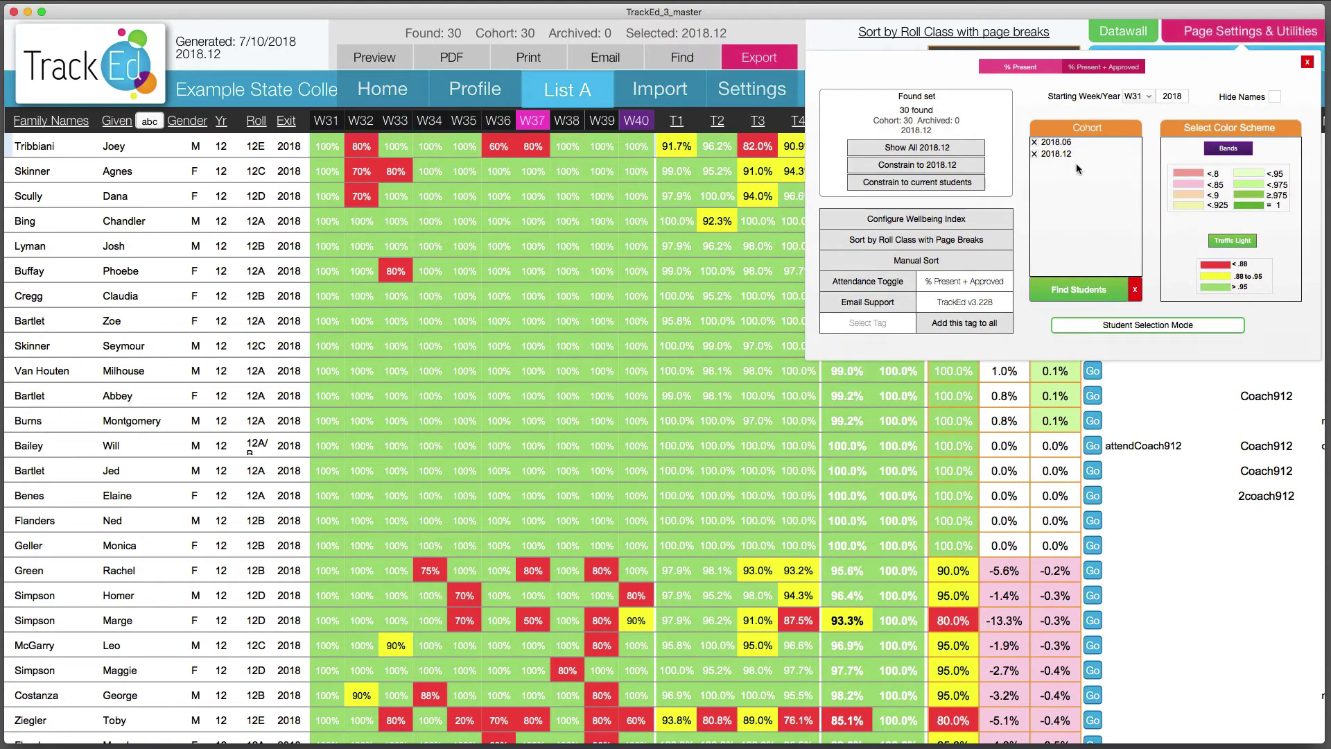
left_click(1275, 97)
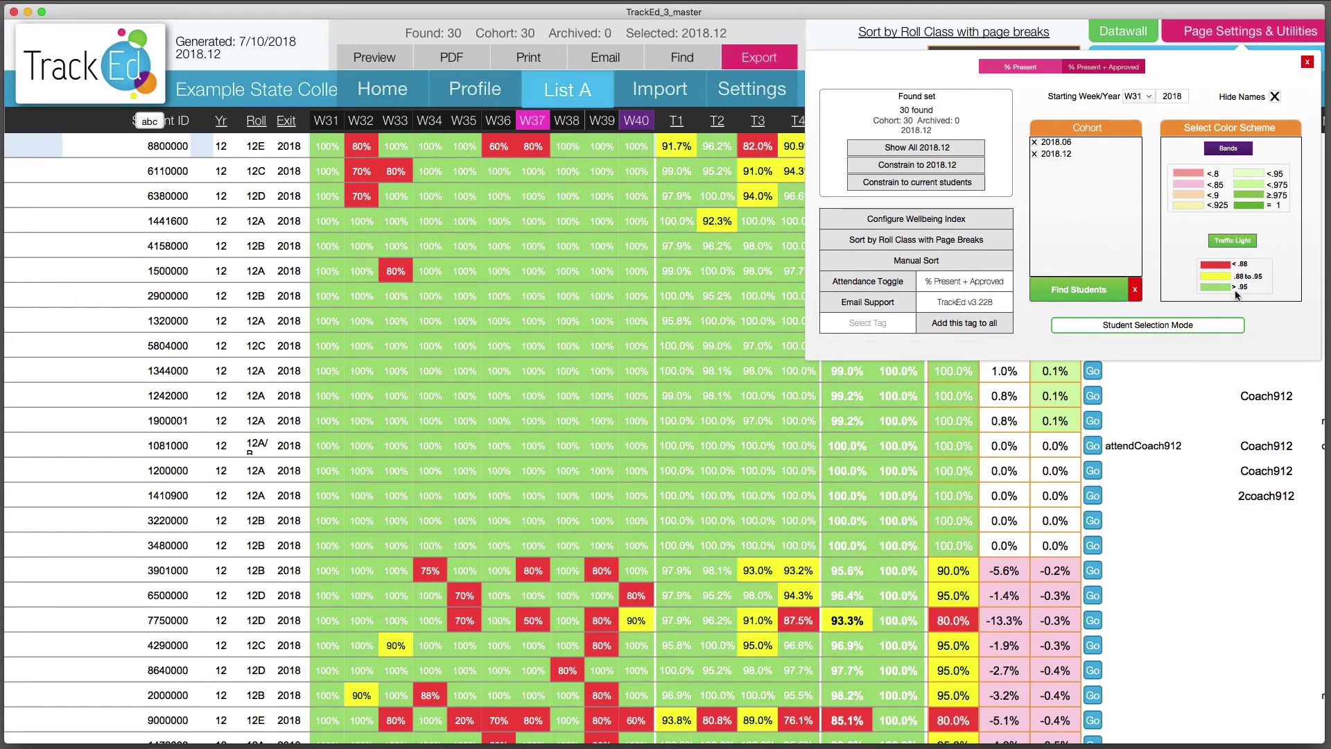
left_click(1226, 151)
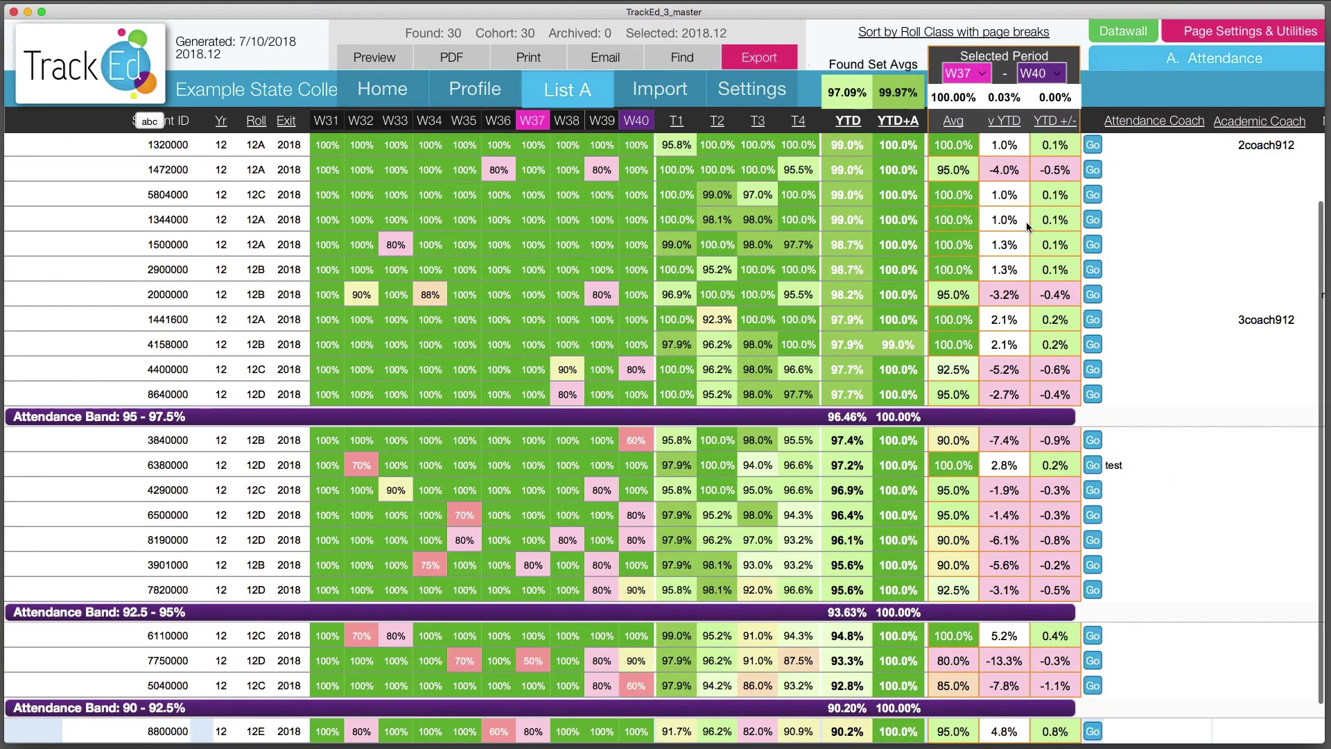
Sort the attendance list by Roll Class with Page Breaks and review the class groups across to the Notes column
scroll(140, 380, "up", 5)
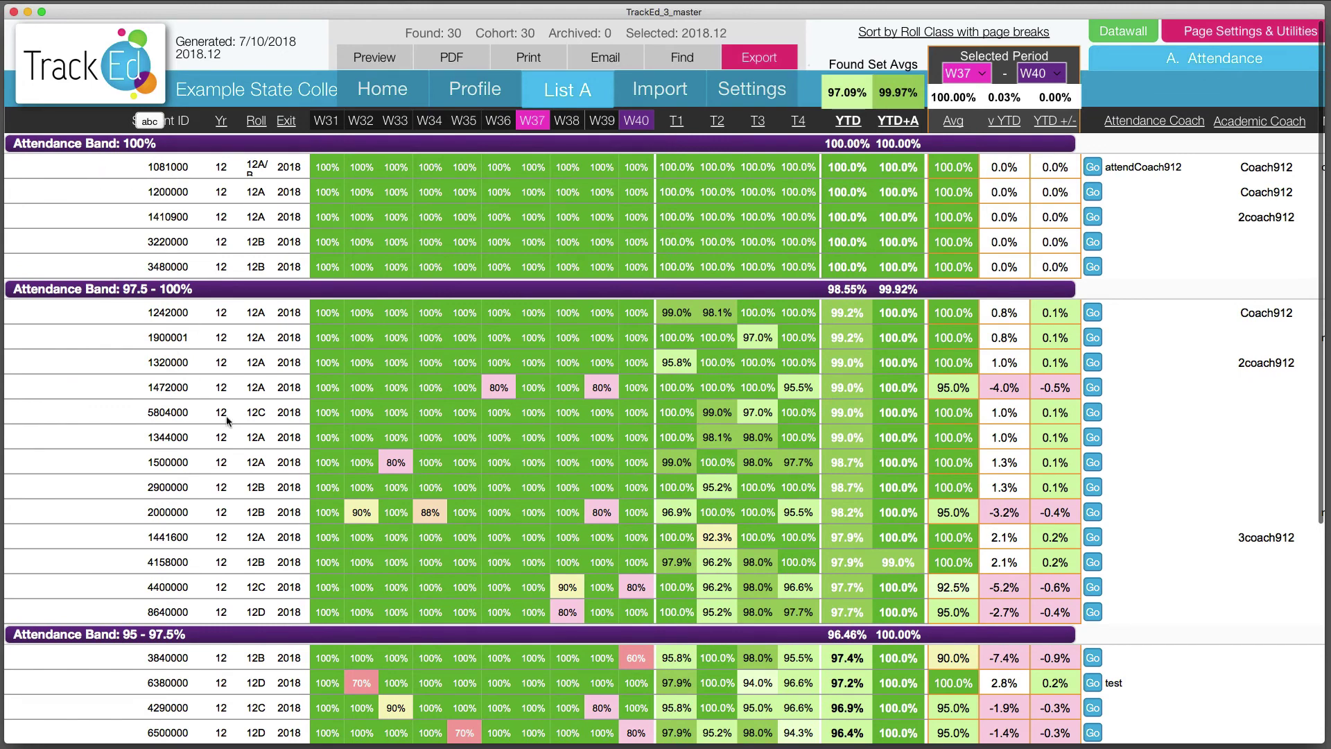
scroll(667, 477, "up", 2)
left_click(1211, 35)
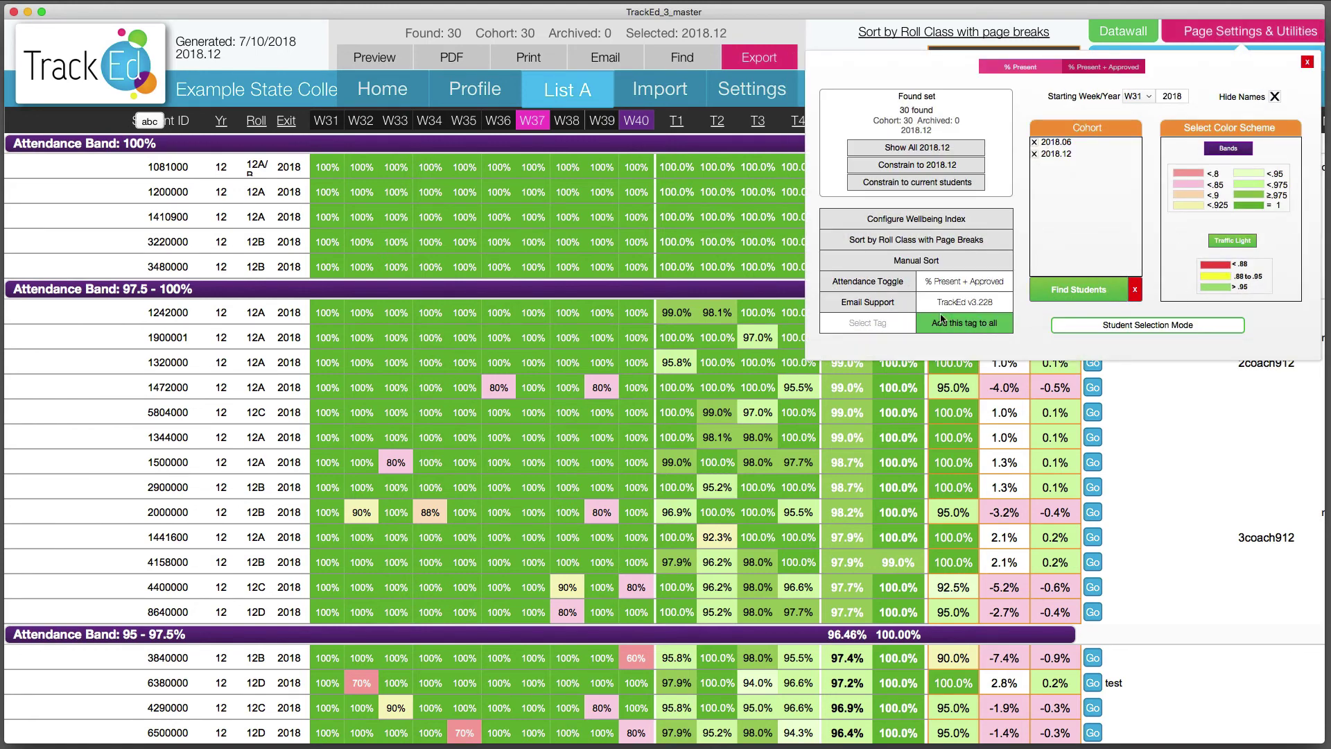
left_click(940, 244)
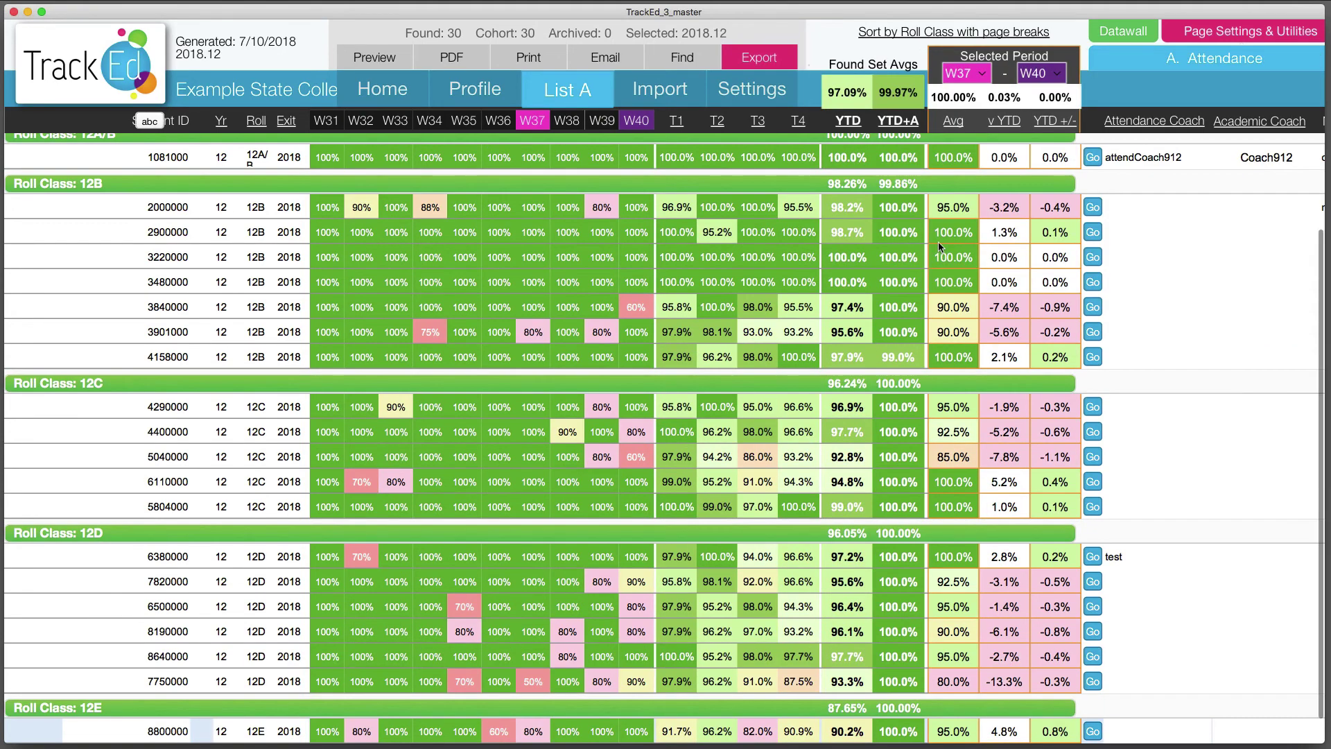
scroll(694, 229, "up", 1)
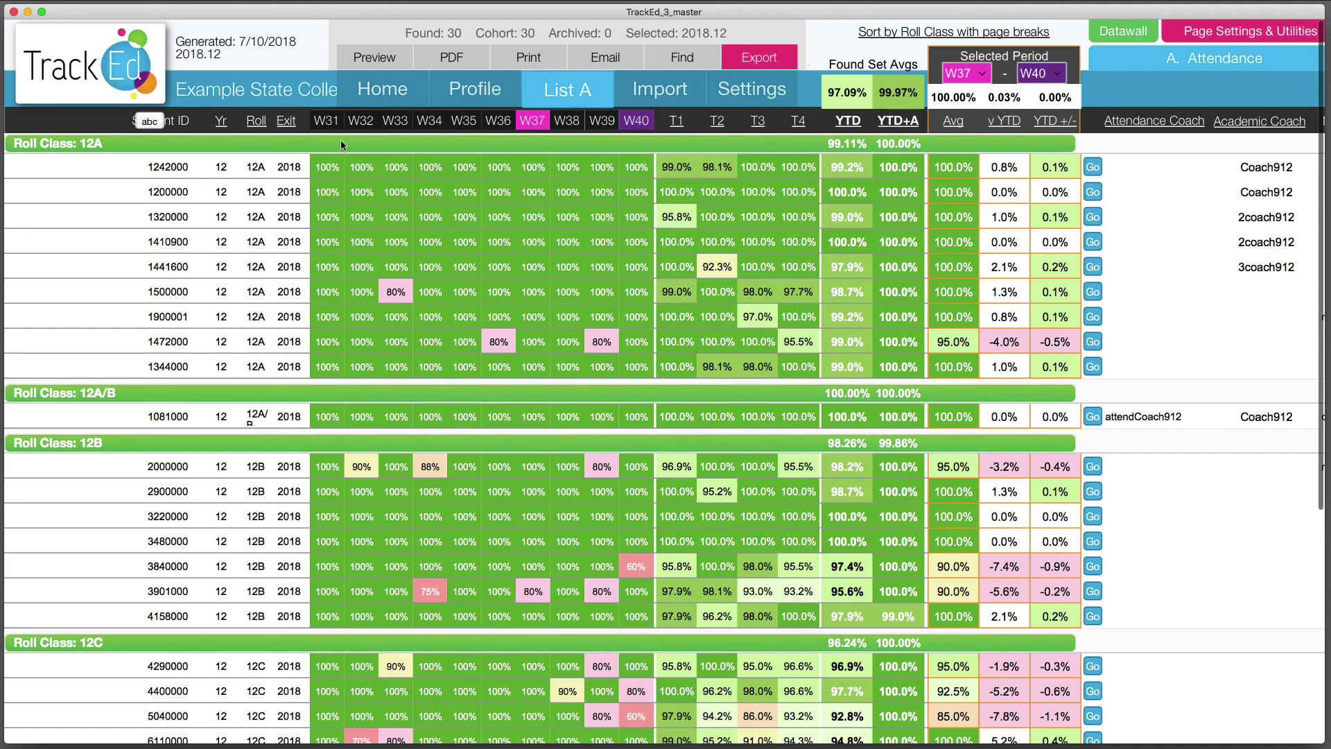
scroll(396, 501, "down", 5)
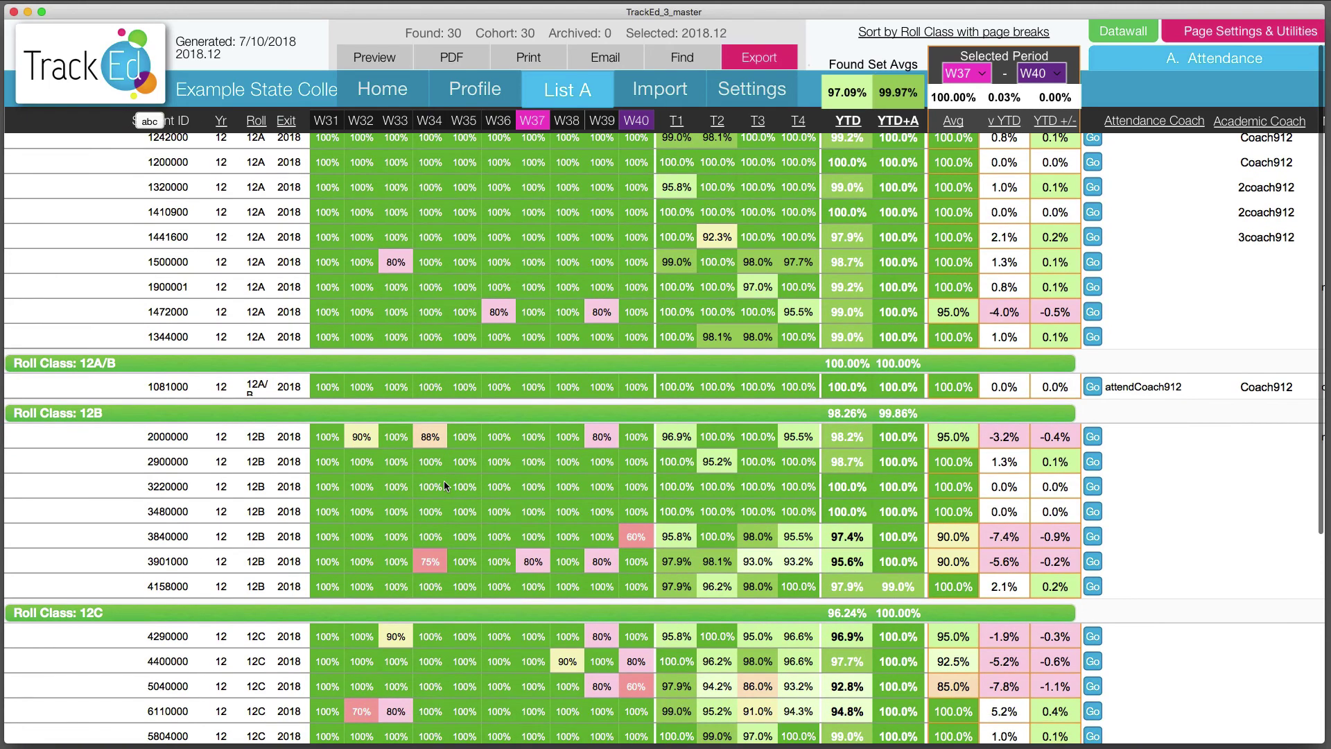
scroll(465, 437, "up", 5)
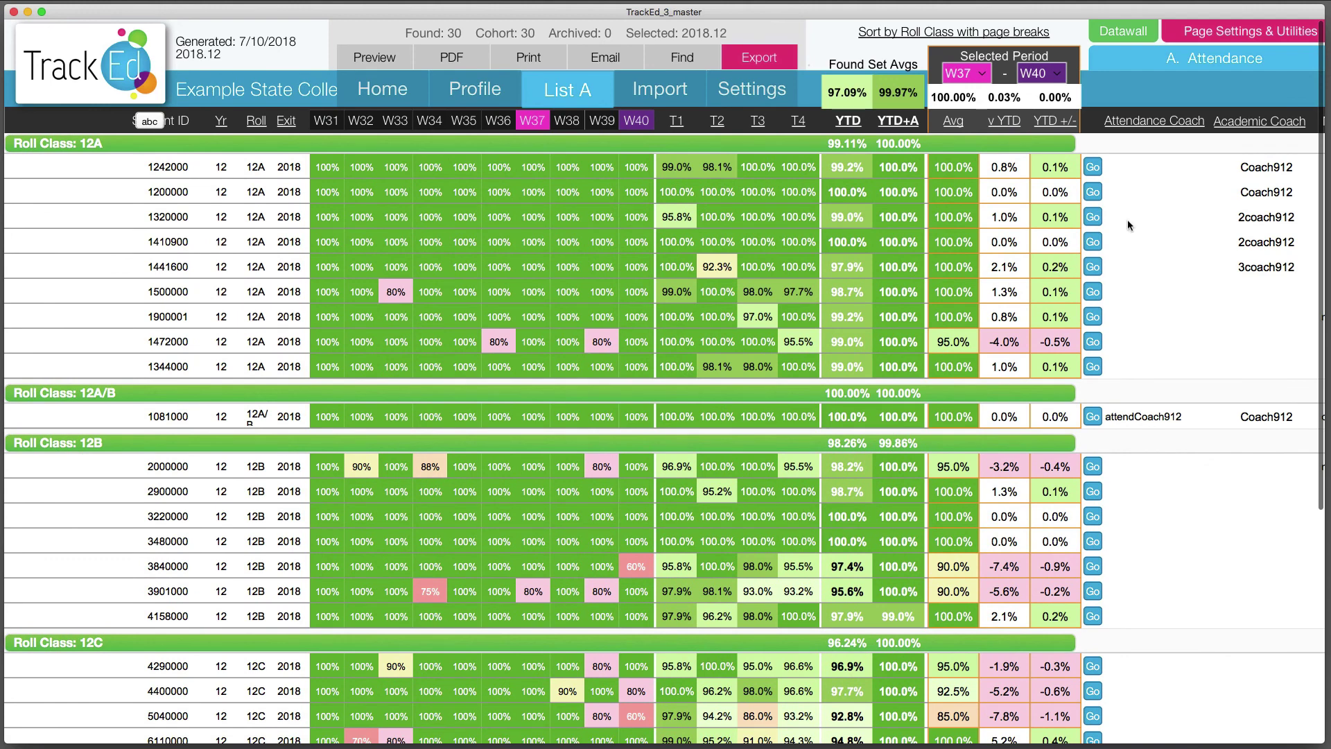
scroll(1144, 169, "right", 4)
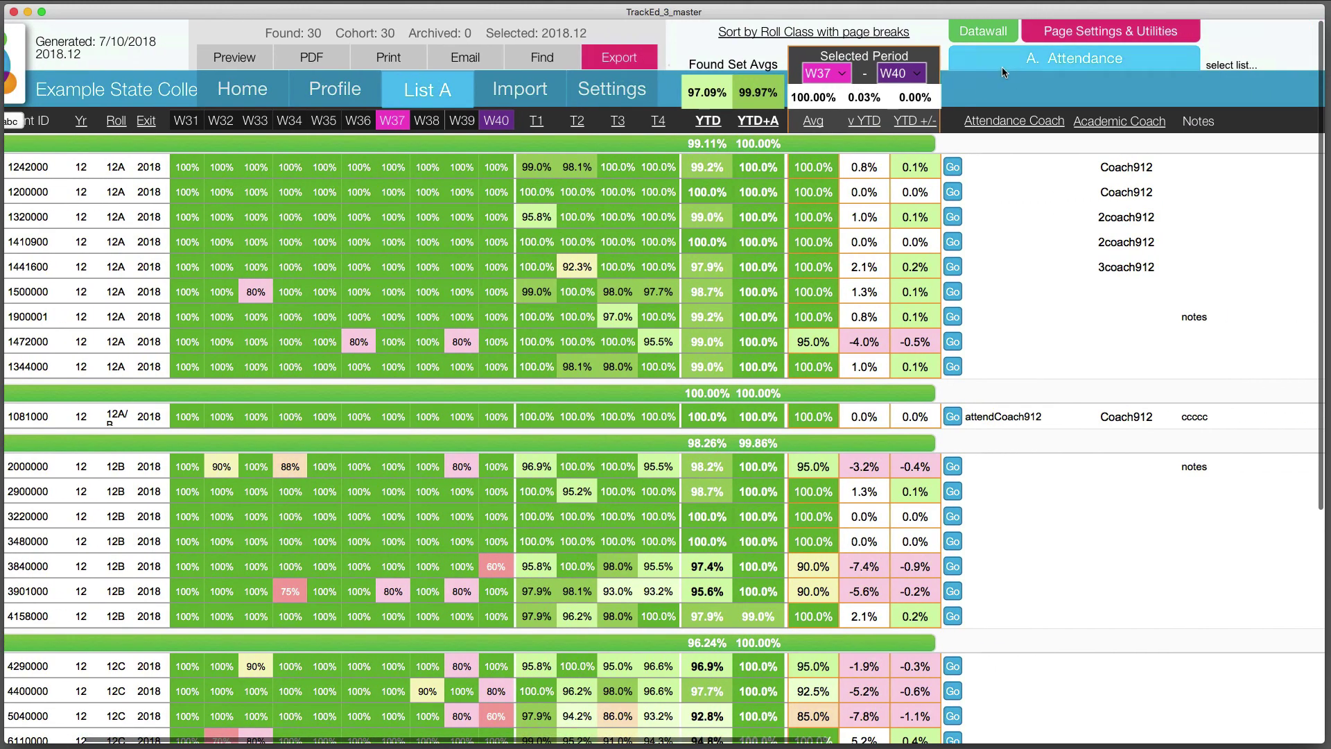